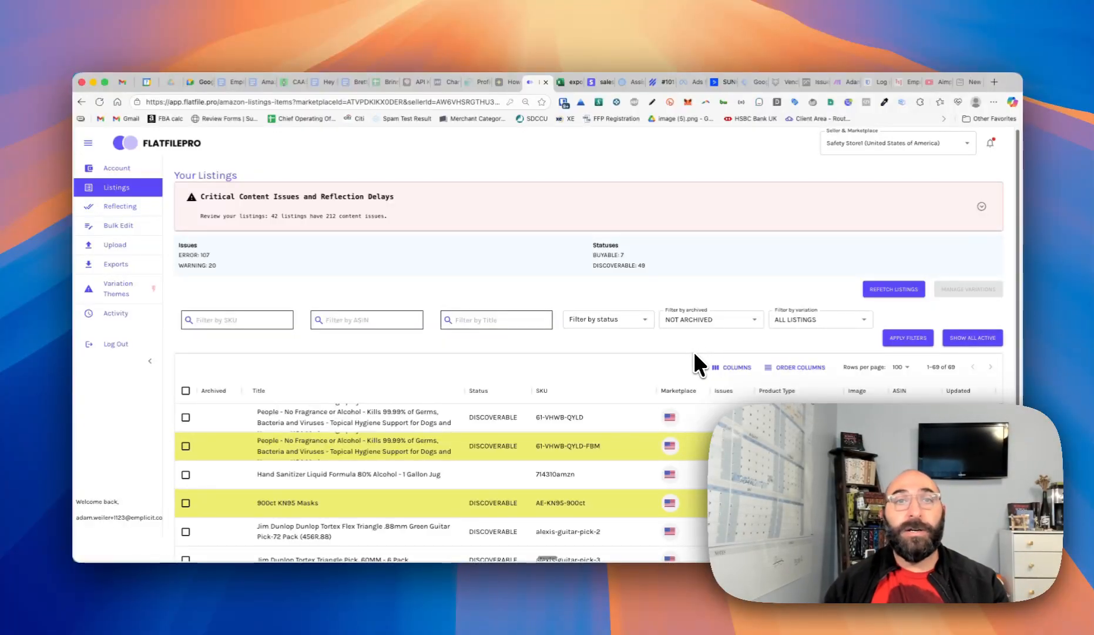
# Filter the listings by SKU "shark" and copy the parent SKU allskus-shark-parent-1.
pyautogui.scroll(-5, 529, 412)
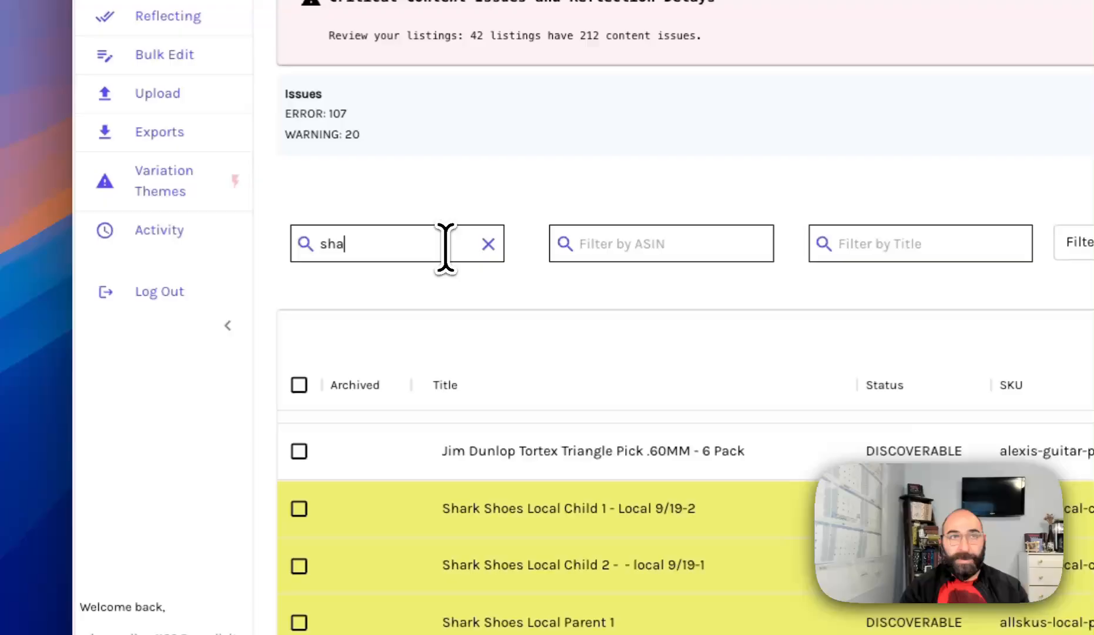
pyautogui.write('rk')
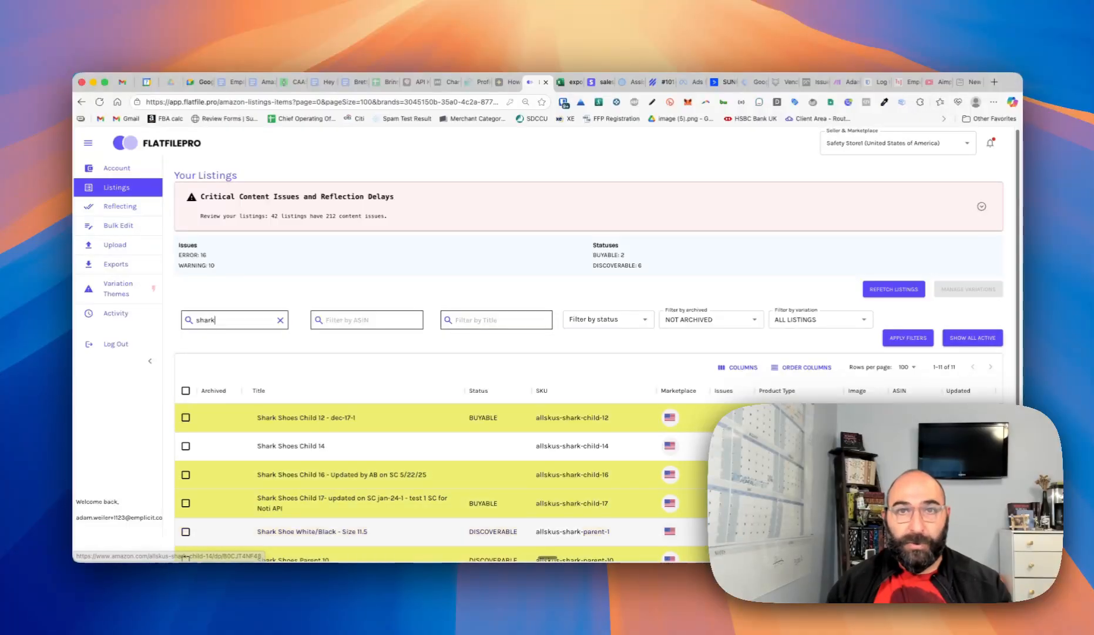
pyautogui.moveTo(636, 526); pyautogui.dragTo(568, 531)
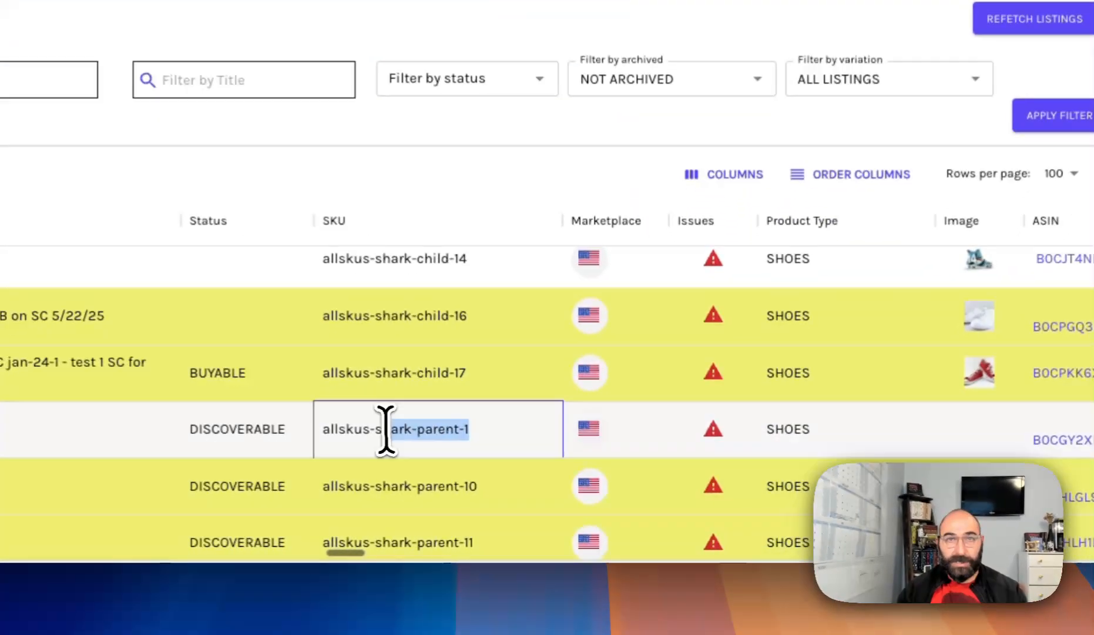
pyautogui.moveTo(386, 429); pyautogui.dragTo(322, 428)
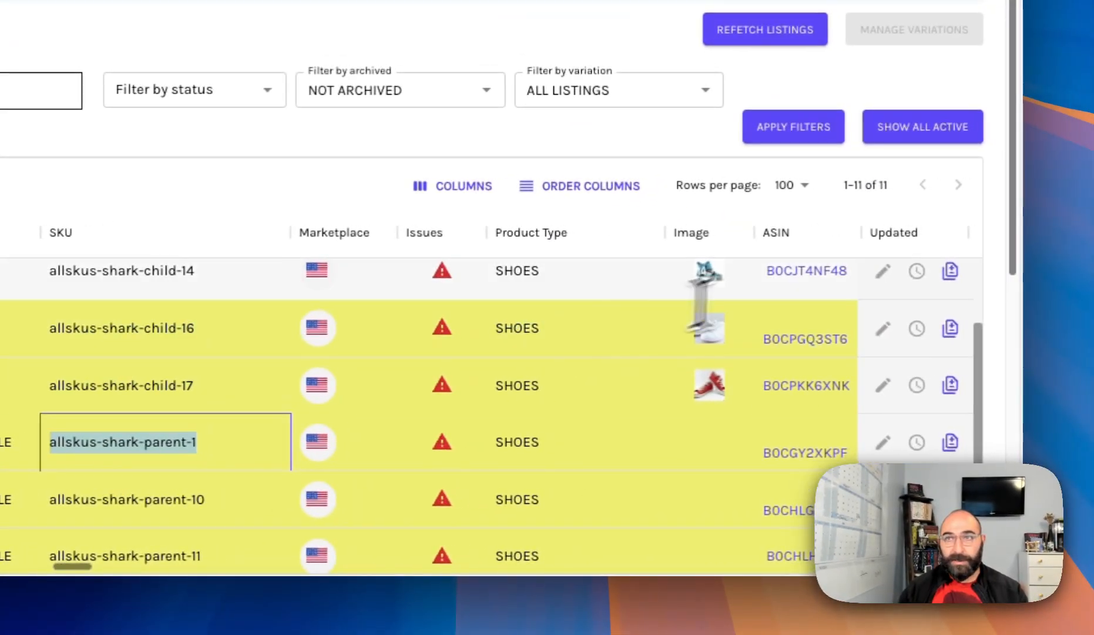
# Open the allskus-shark-child-14 listing for editing and try setting its parent SKU to allskus-shark-parent-1 in the variations section.
pyautogui.click(884, 270)
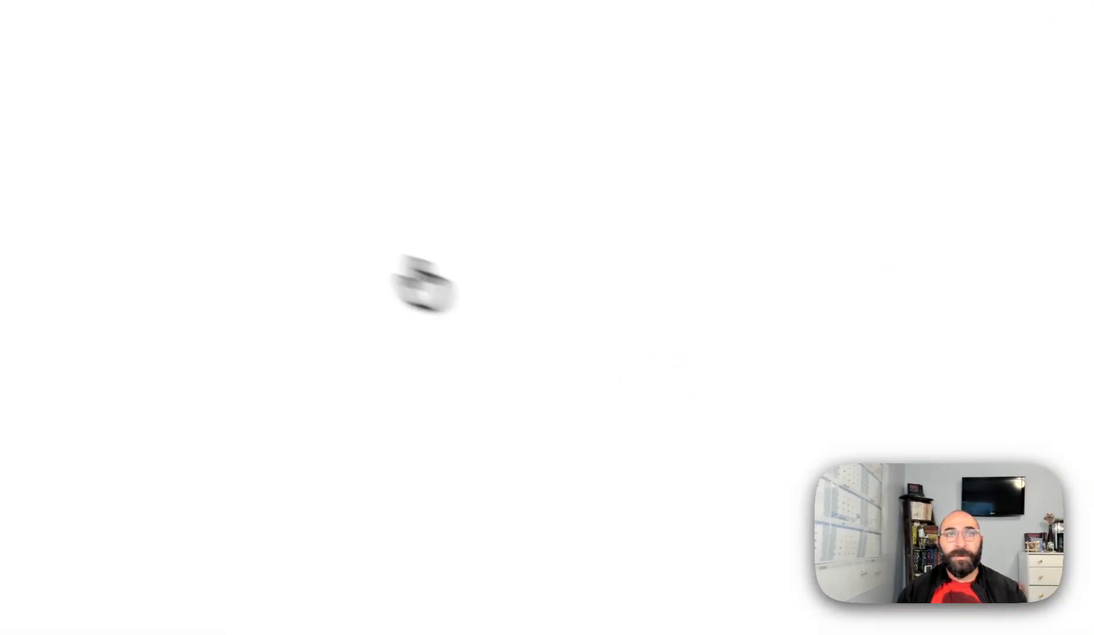
pyautogui.scroll(-10, 647, 435)
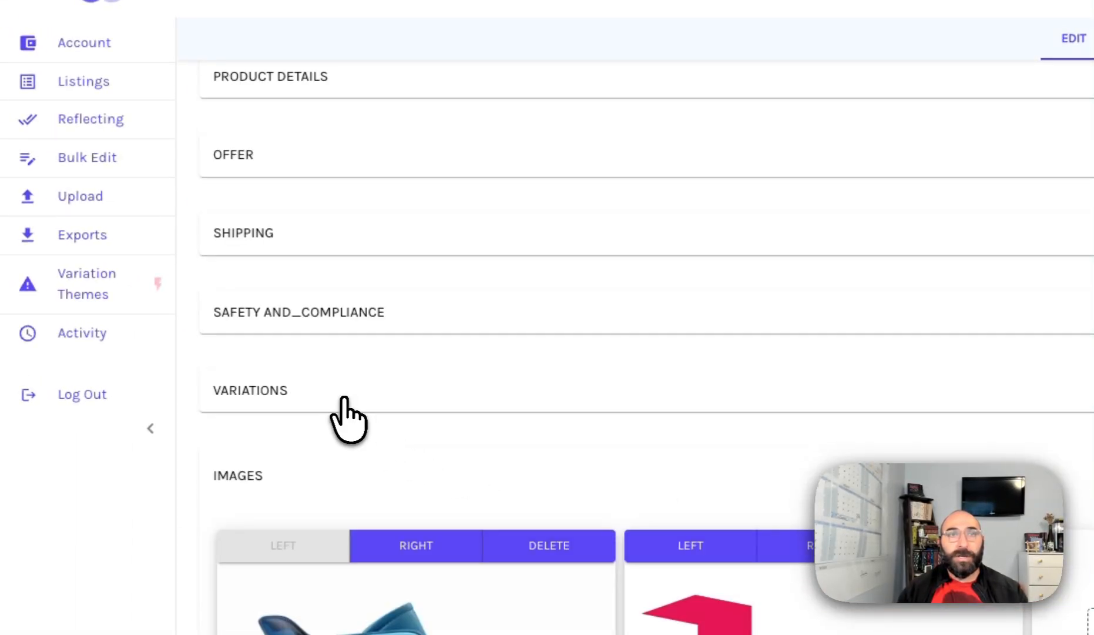
pyautogui.click(344, 399)
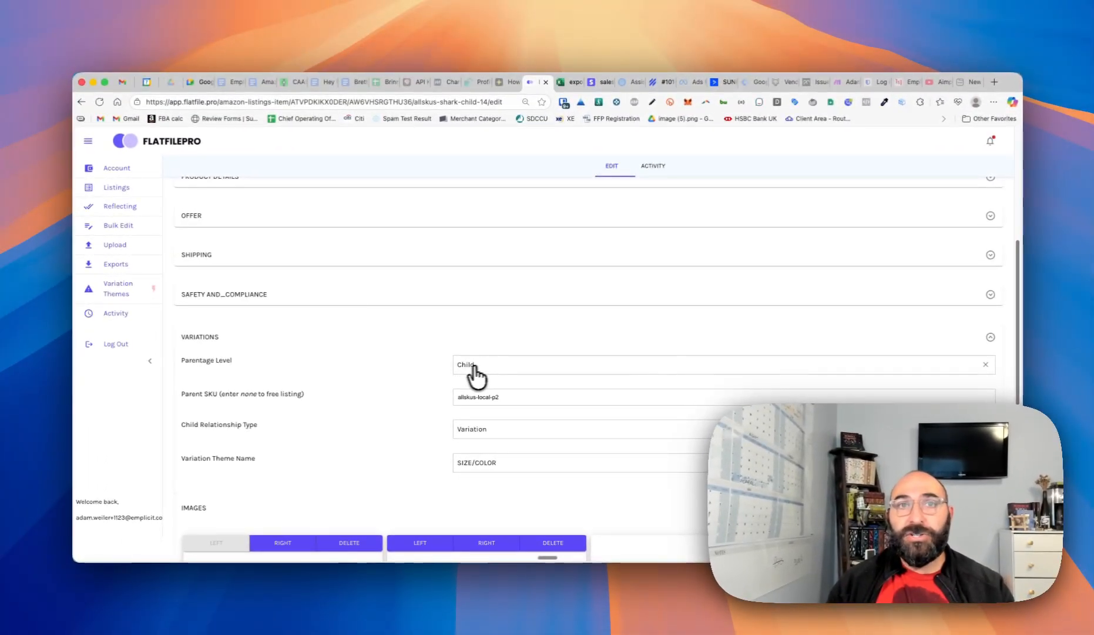
pyautogui.tripleClick(516, 399)
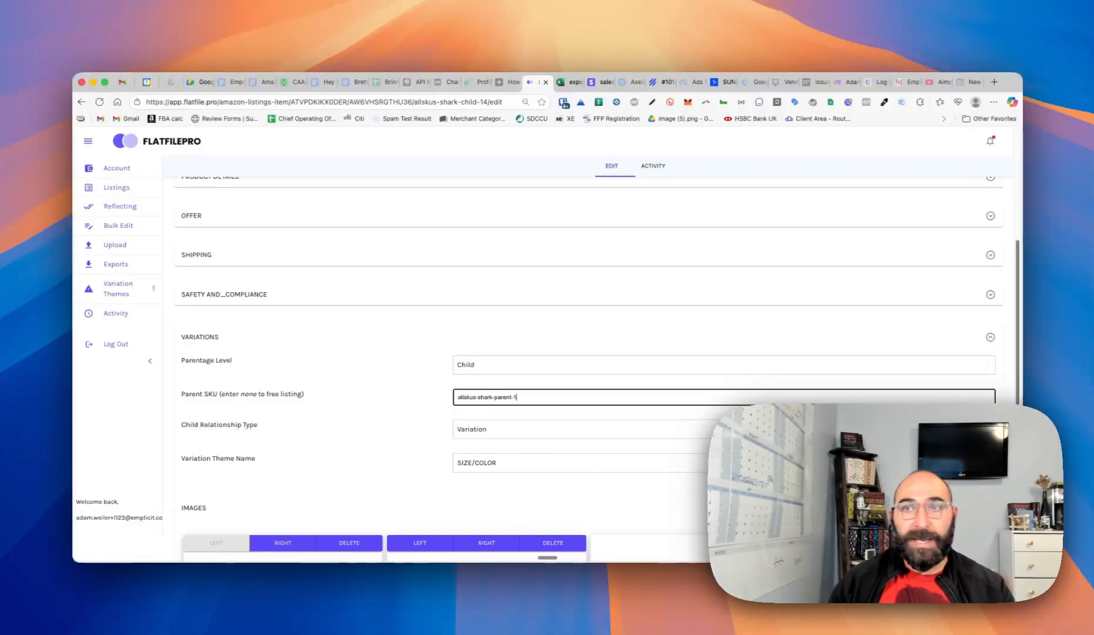
pyautogui.click(991, 508)
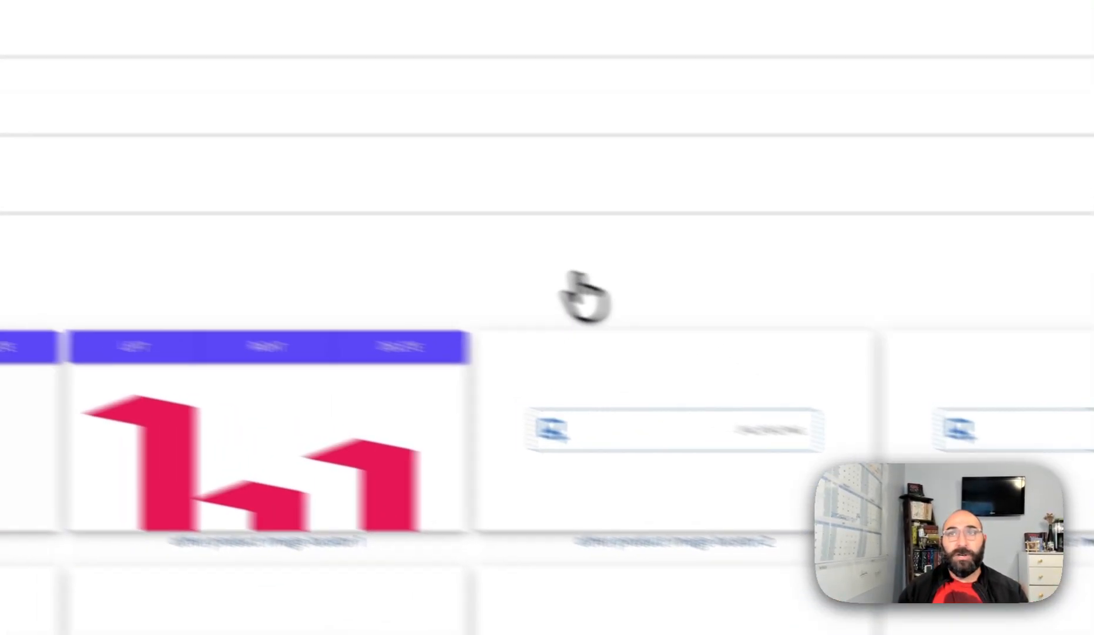
pyautogui.click(465, 292)
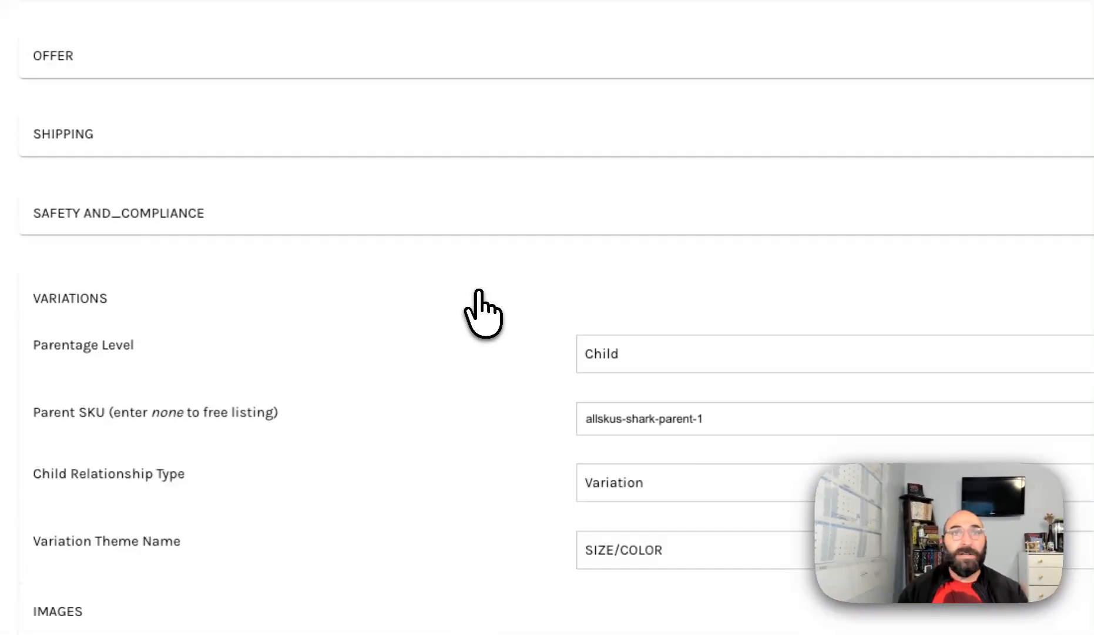
pyautogui.click(599, 354)
pyautogui.click(616, 369)
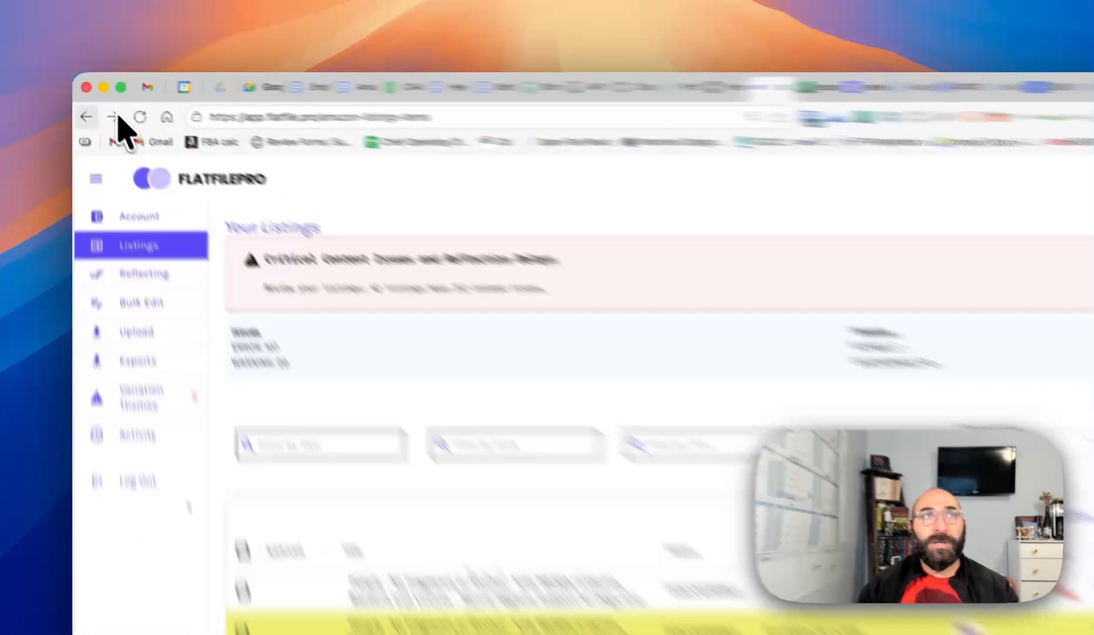
# Reload the listings, filter by SKU "shark", and open the variations section of the allskus-shark-child-14 listing.
pyautogui.click(99, 102)
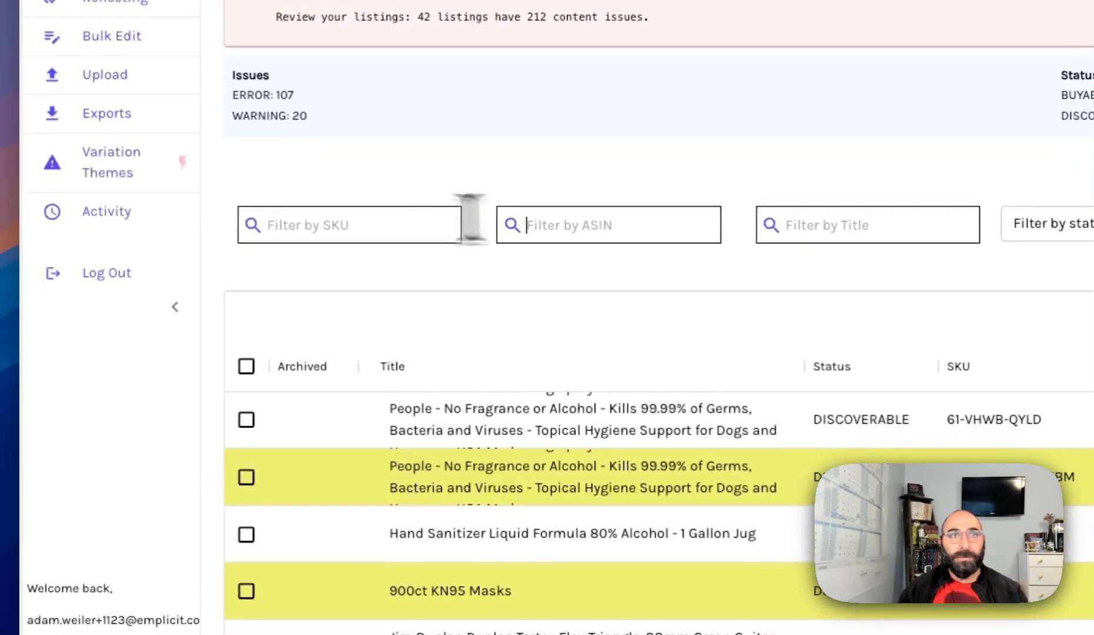
pyautogui.click(385, 532)
pyautogui.write('shark')
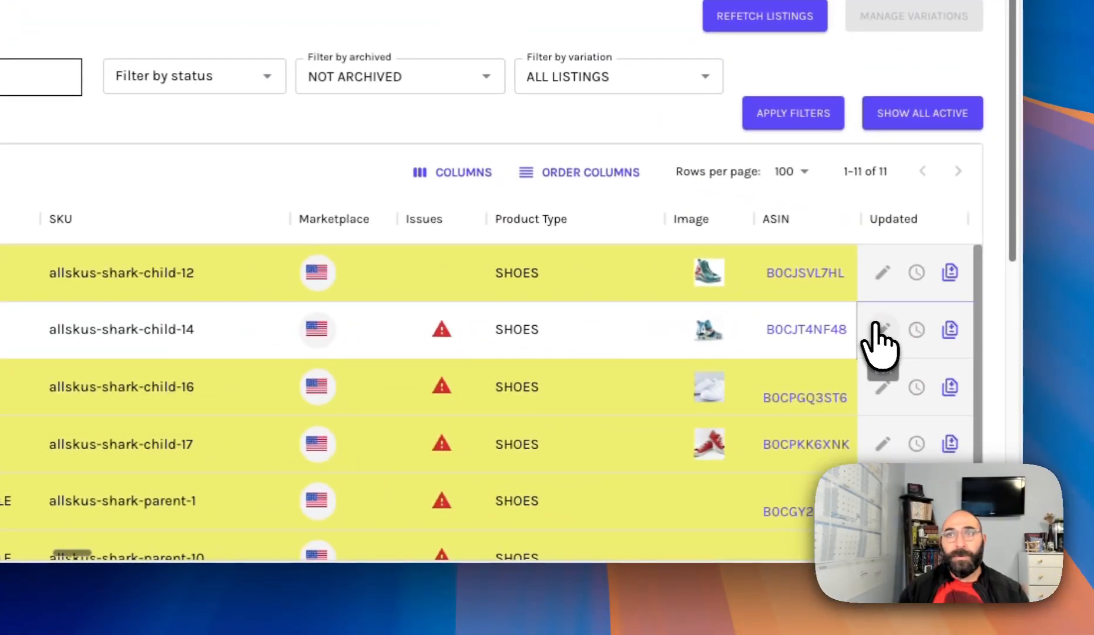
pyautogui.click(875, 326)
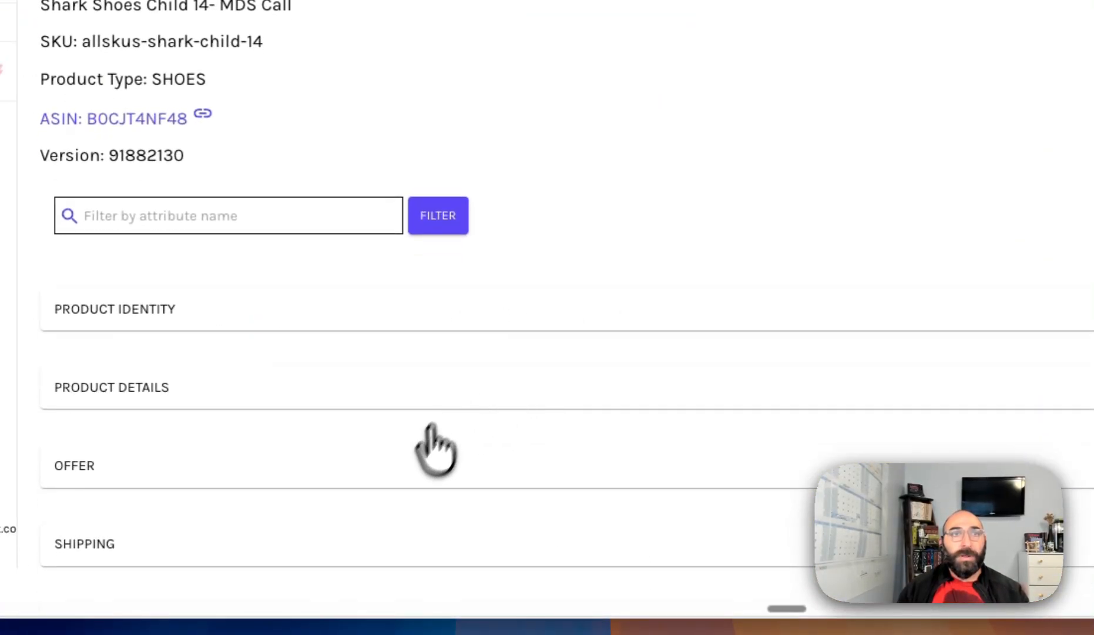
pyautogui.scroll(-8, 412, 441)
pyautogui.click(350, 160)
pyautogui.scroll(1, 514, 361)
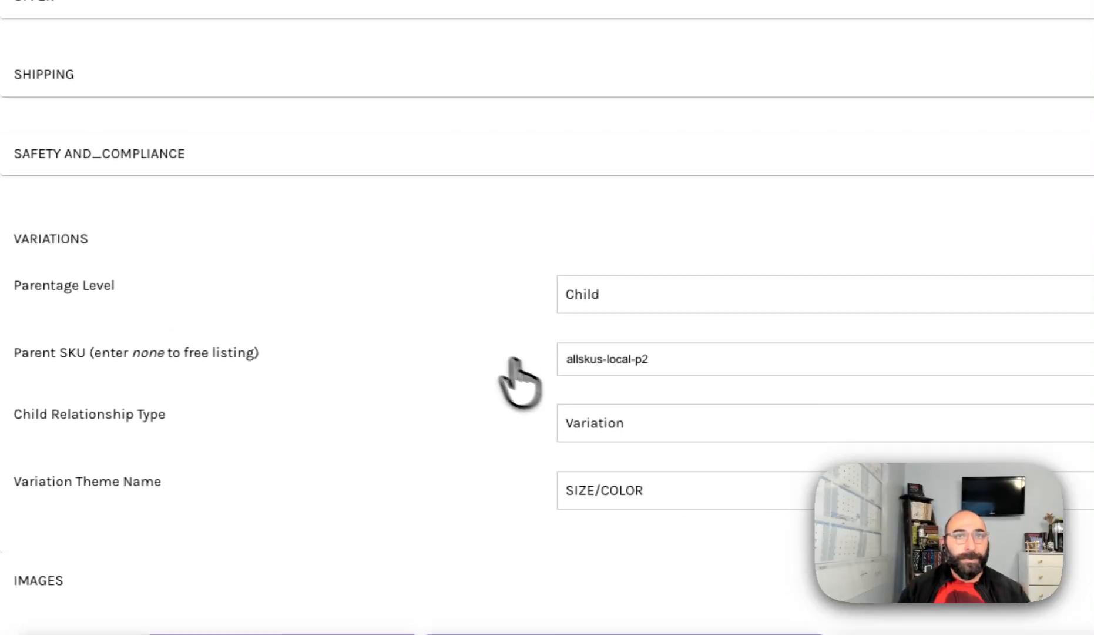
# Examine the options offered for the listing's parentage level and child relationship type.
pyautogui.scroll(2, 518, 379)
pyautogui.click(645, 434)
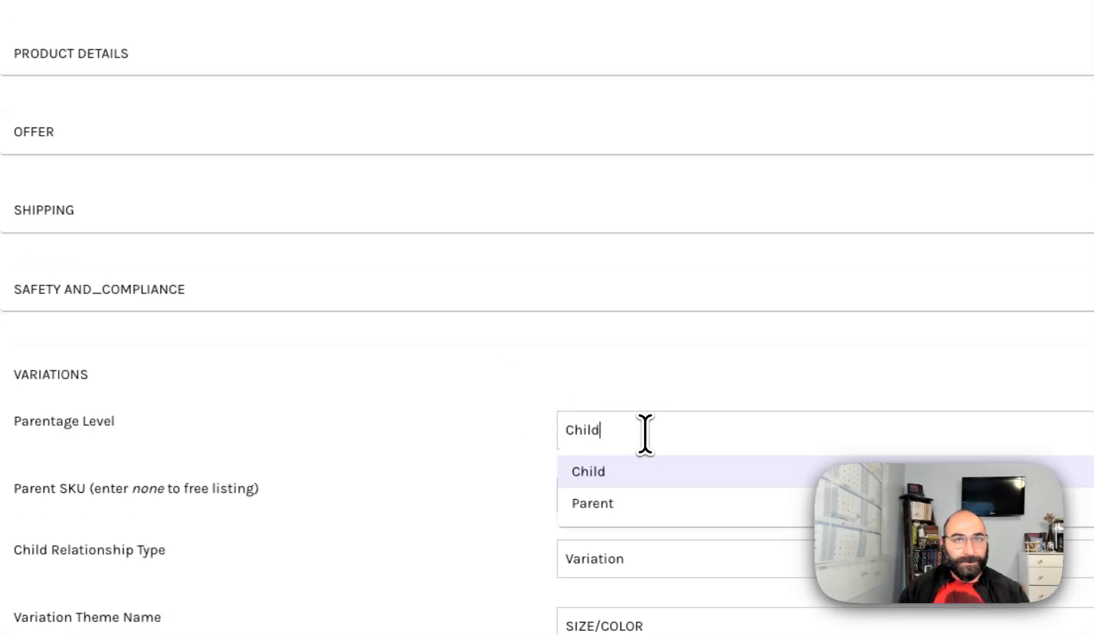
pyautogui.click(477, 477)
pyautogui.scroll(-3, 626, 549)
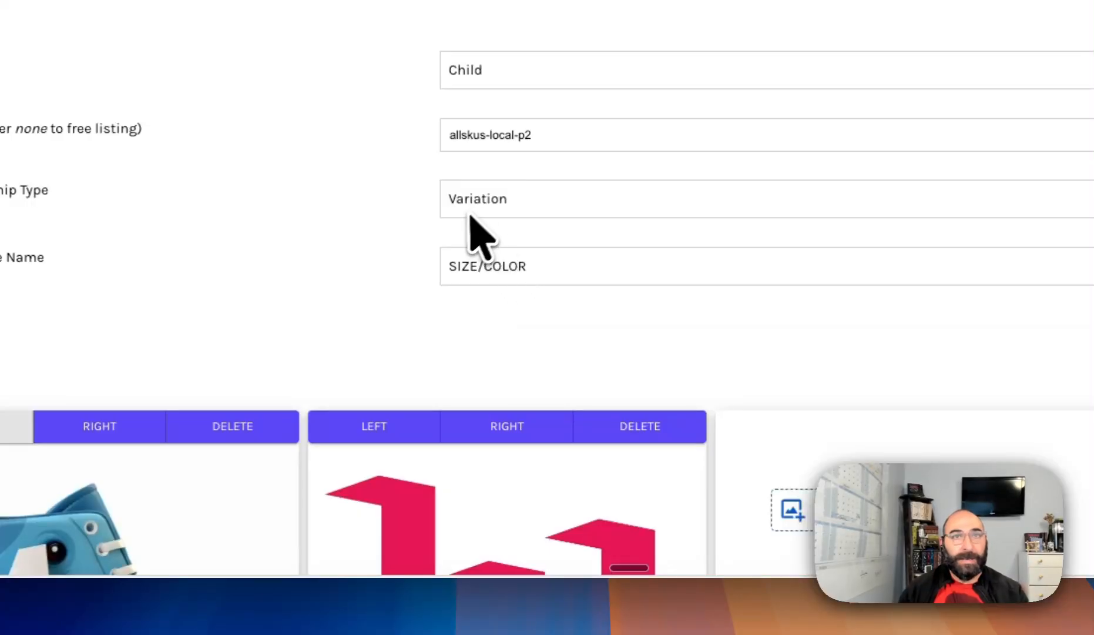
pyautogui.click(494, 196)
pyautogui.click(344, 202)
pyautogui.scroll(3, 446, 236)
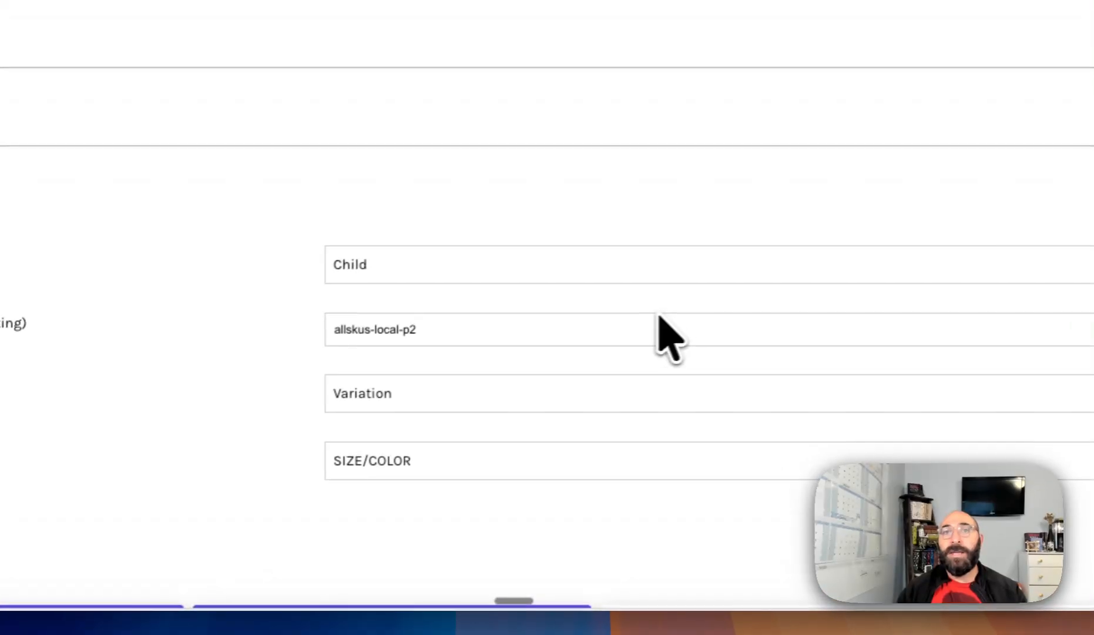
# Clear the parentage level, parent SKU, child relationship type and variation theme name of the listing.
pyautogui.click(544, 241)
pyautogui.press('BackSpace')
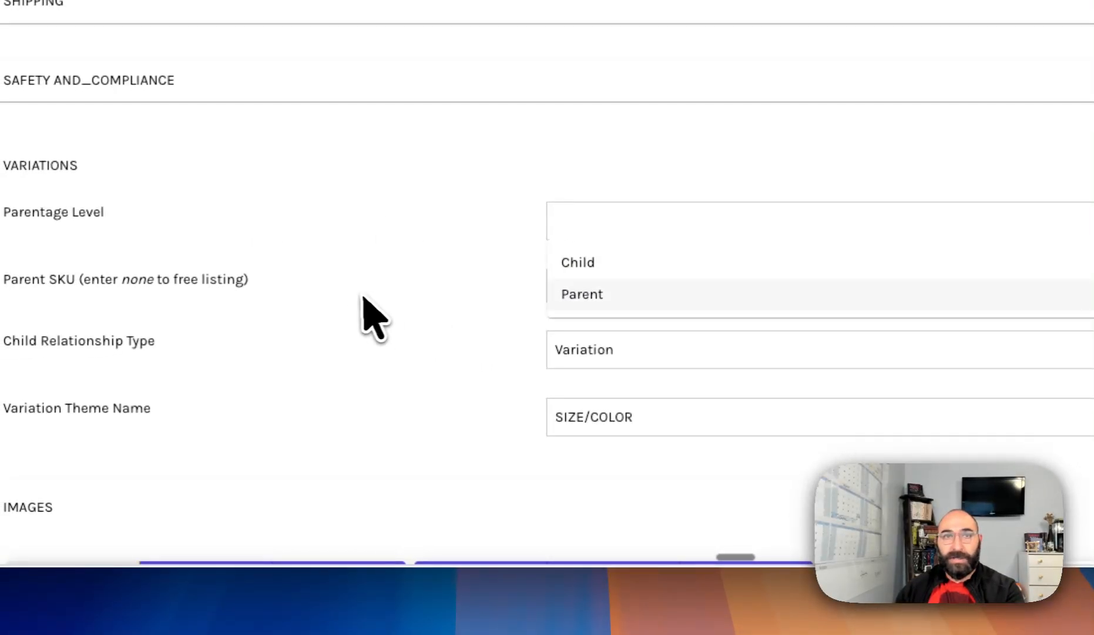
pyautogui.click(322, 301)
pyautogui.click(645, 296)
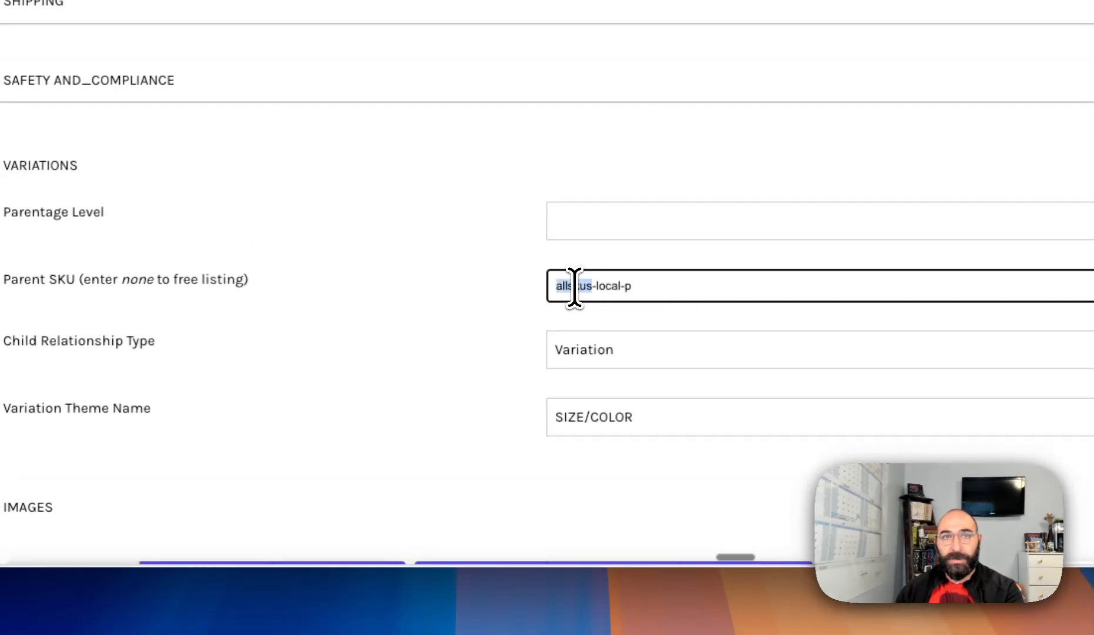
pyautogui.click(606, 339)
pyautogui.press('BackSpace')
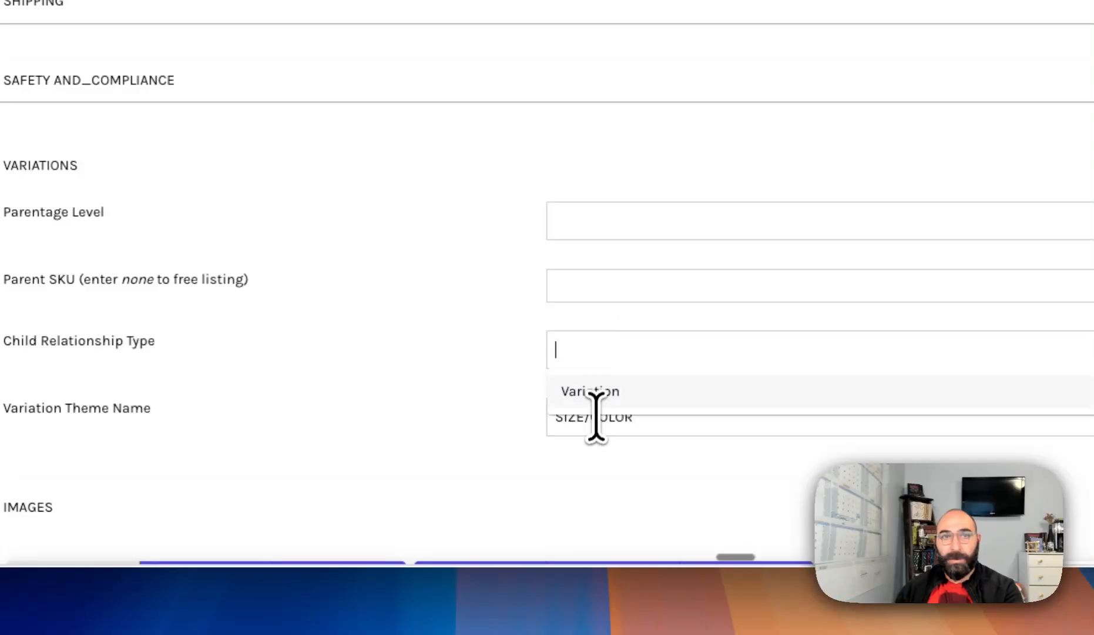
pyautogui.doubleClick(596, 418)
pyautogui.moveTo(595, 422); pyautogui.dragTo(506, 386)
pyautogui.press('BackSpace')
pyautogui.click(457, 385)
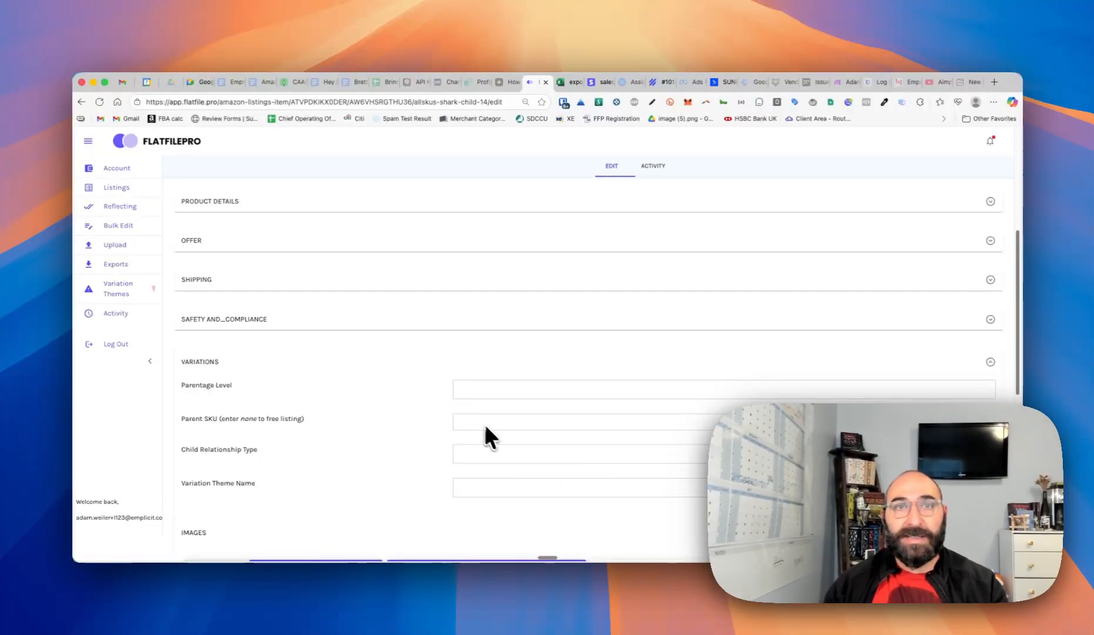
# Set the parentage level to Child and the parent SKU to allskus-shark-parent-1.
pyautogui.click(468, 386)
pyautogui.click(474, 408)
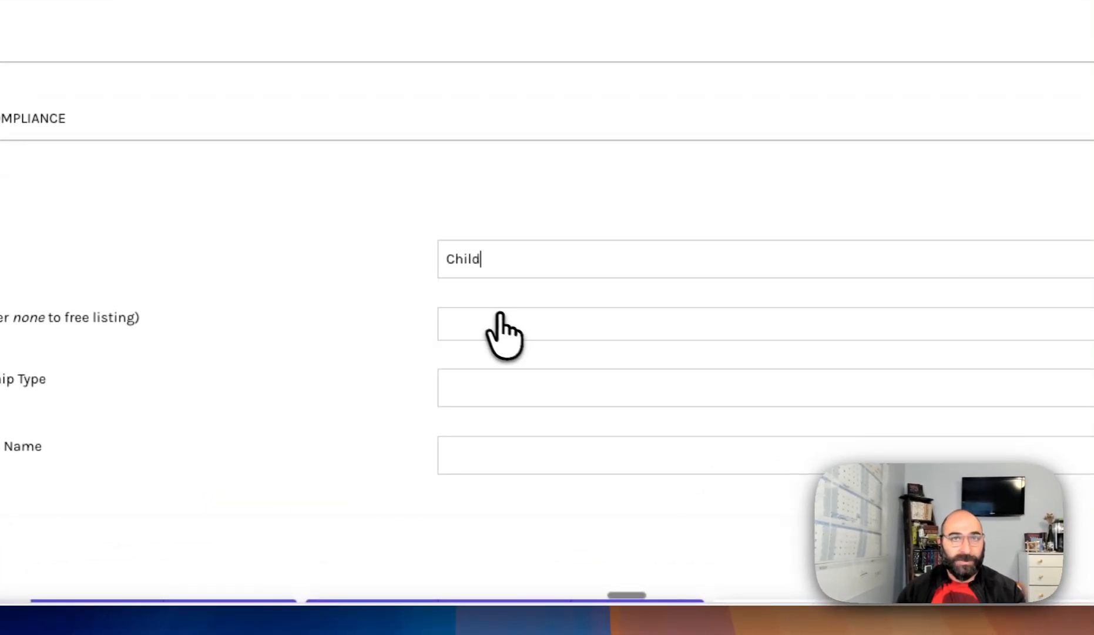
pyautogui.click(489, 422)
# Set the child relationship type to Variation and the variation theme name to SIZE/COLOR.
pyautogui.click(500, 379)
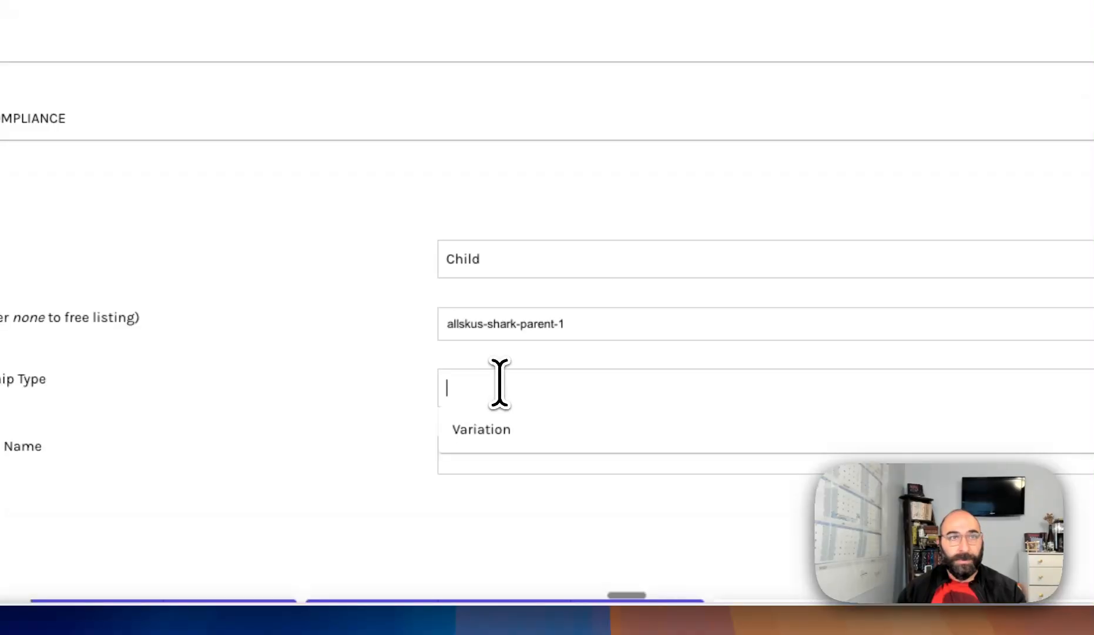
pyautogui.click(528, 428)
pyautogui.click(532, 464)
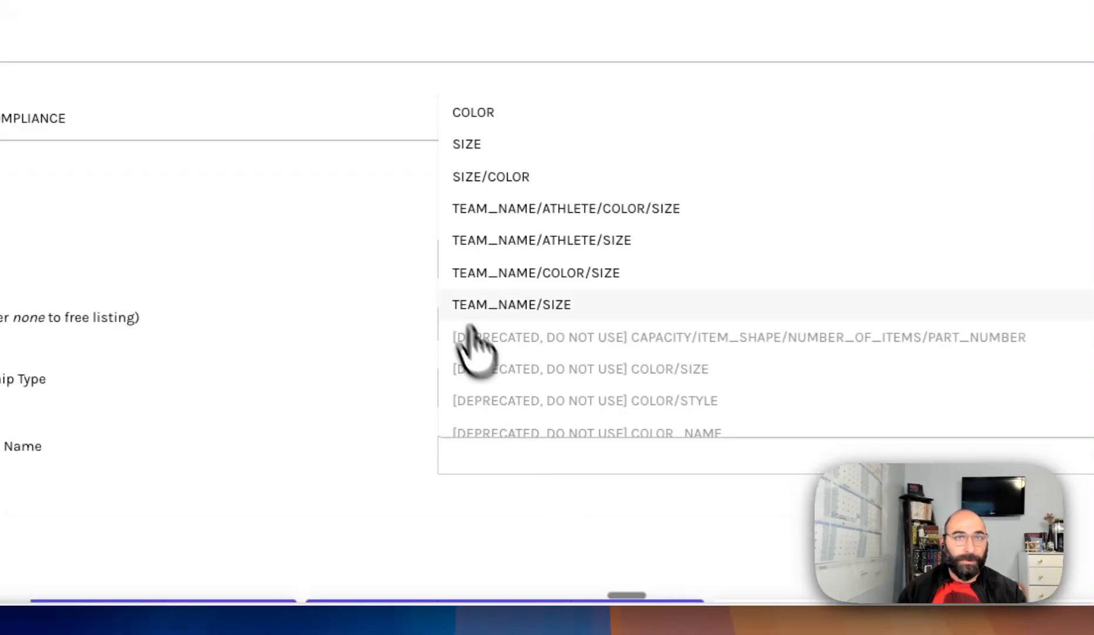
pyautogui.click(491, 178)
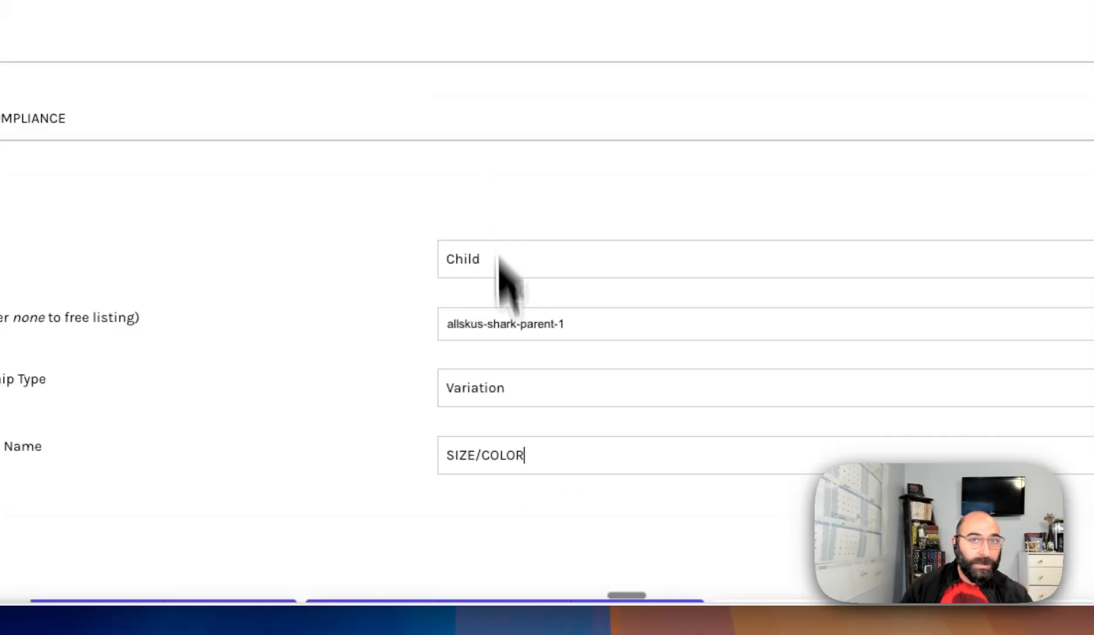
# Review the available variation theme names, including the deprecated ones.
pyautogui.click(503, 457)
pyautogui.scroll(-12, 640, 347)
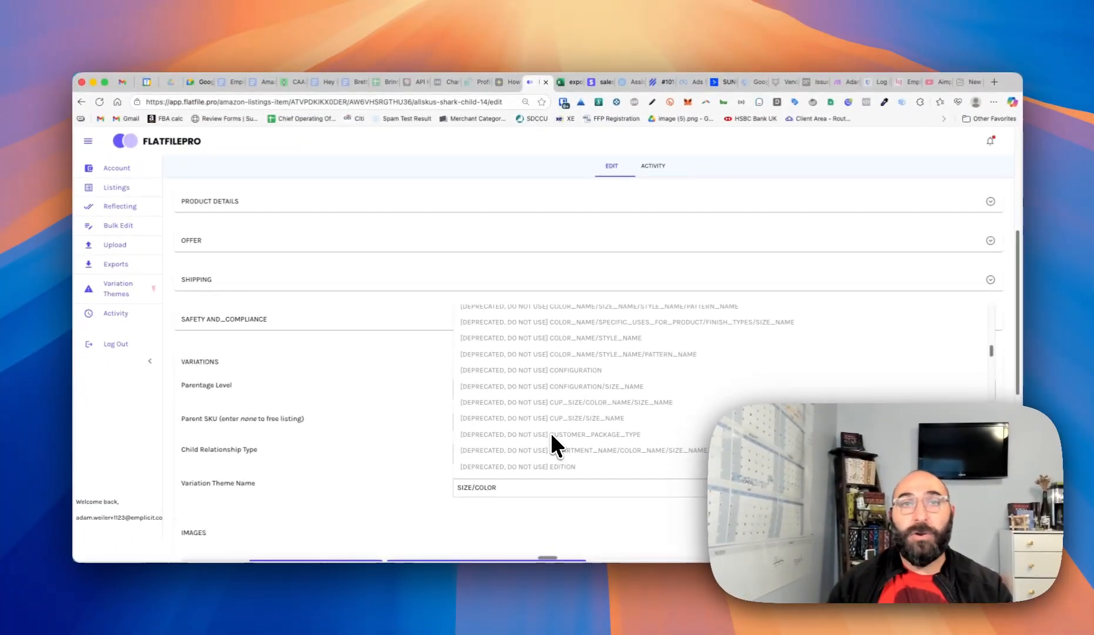
pyautogui.scroll(-2, 540, 335)
pyautogui.scroll(12, 507, 431)
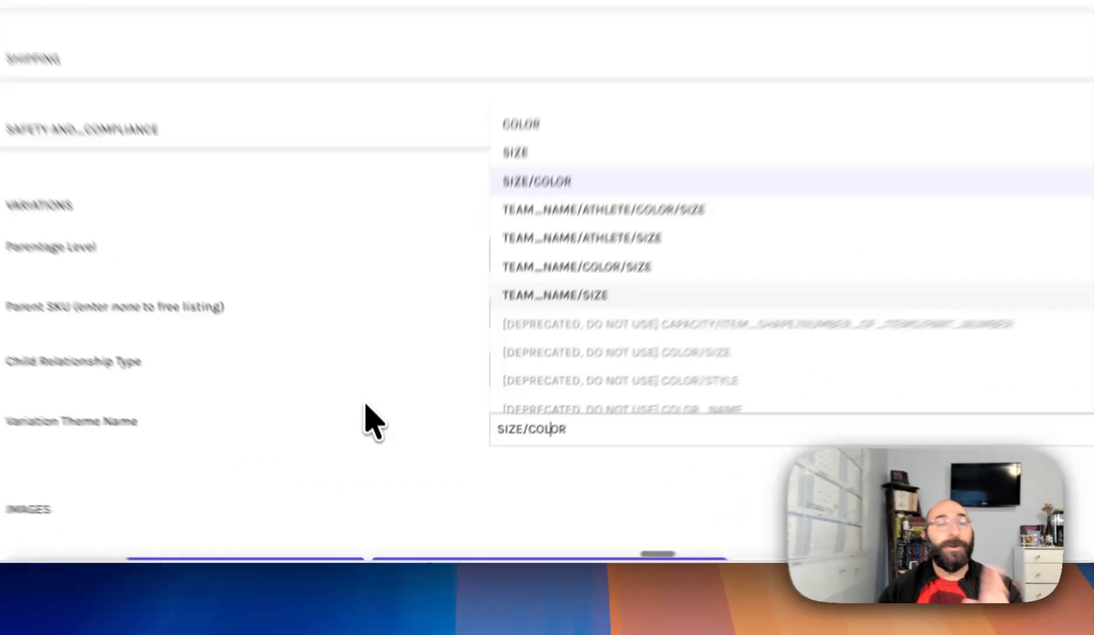
pyautogui.click(383, 472)
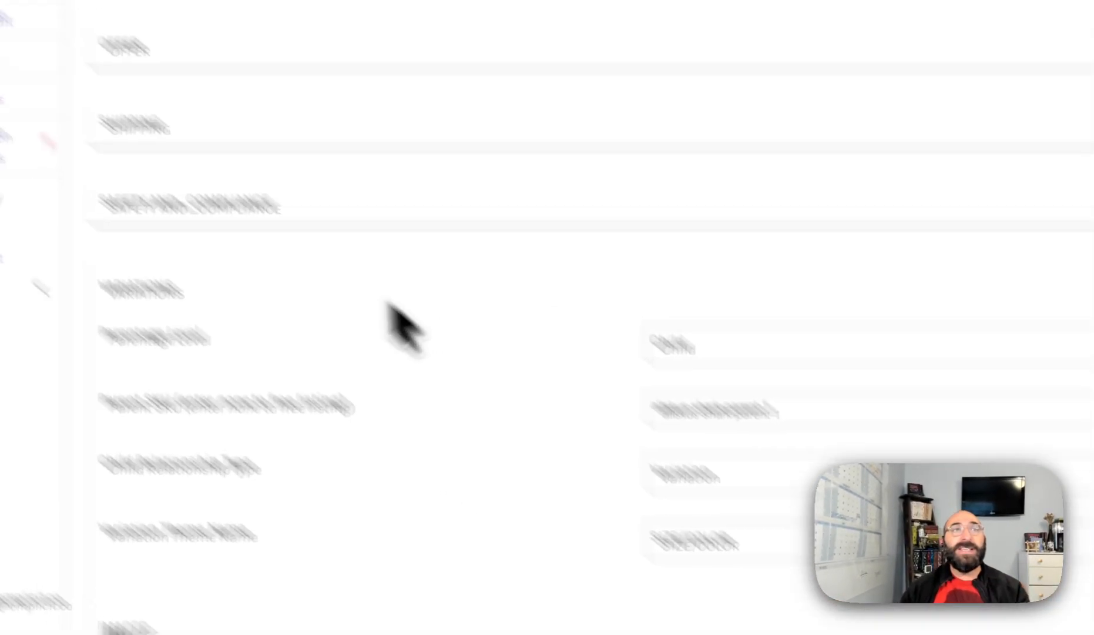
# In bulk edit, search for "shark" and select the listings allskus-shark-child-12, allskus-shark-child-14, allskus-shark-child-16 and allskus-shark-child-17.
pyautogui.click(158, 176)
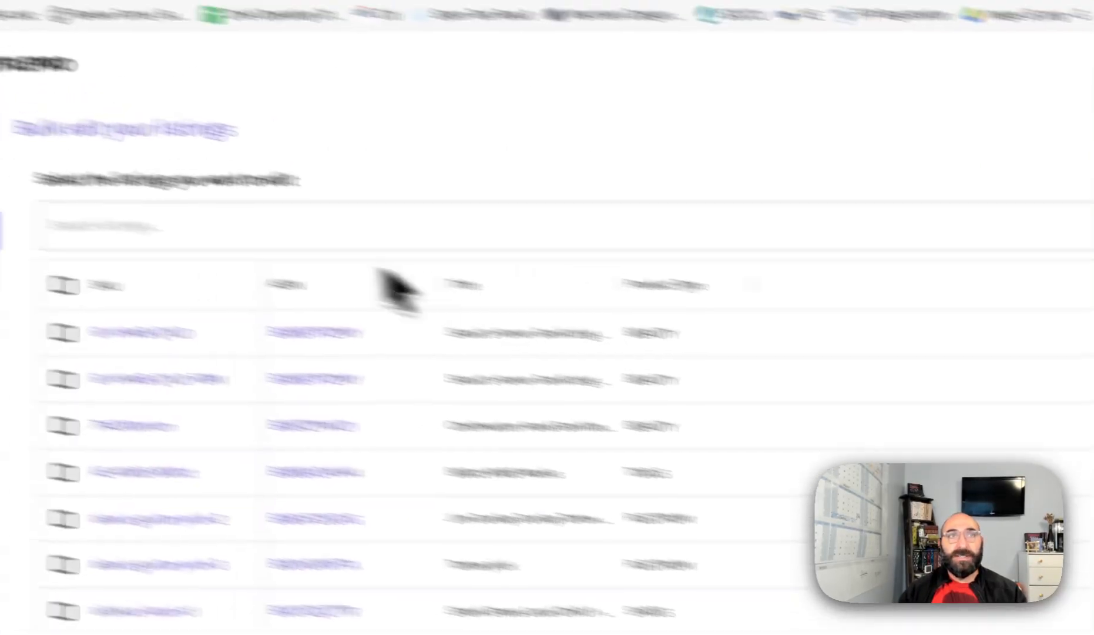
pyautogui.write('s')
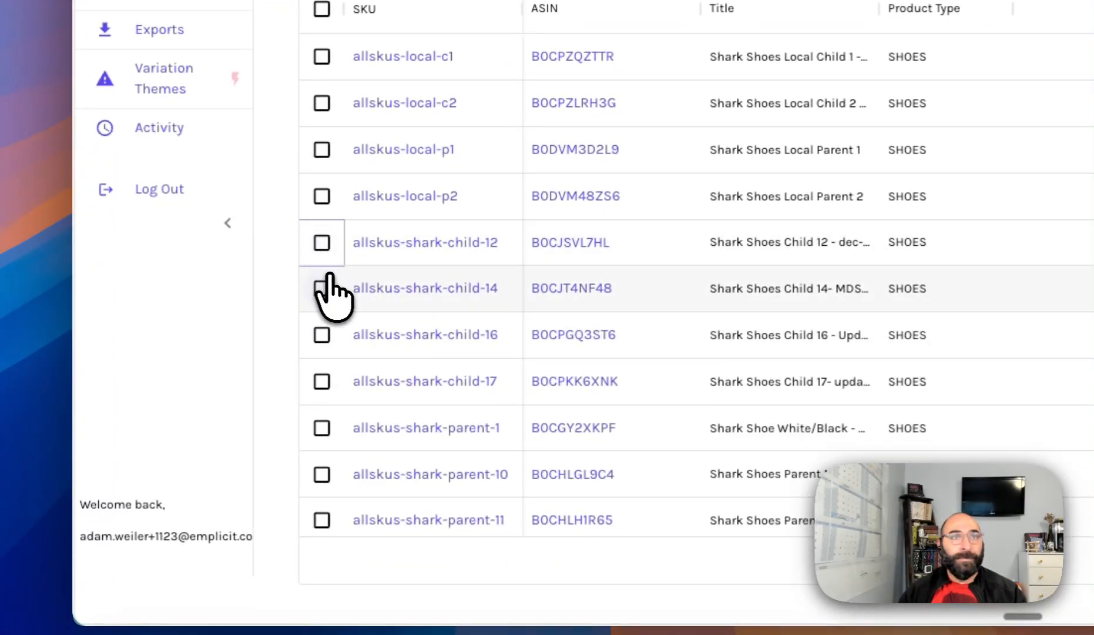
pyautogui.click(322, 244)
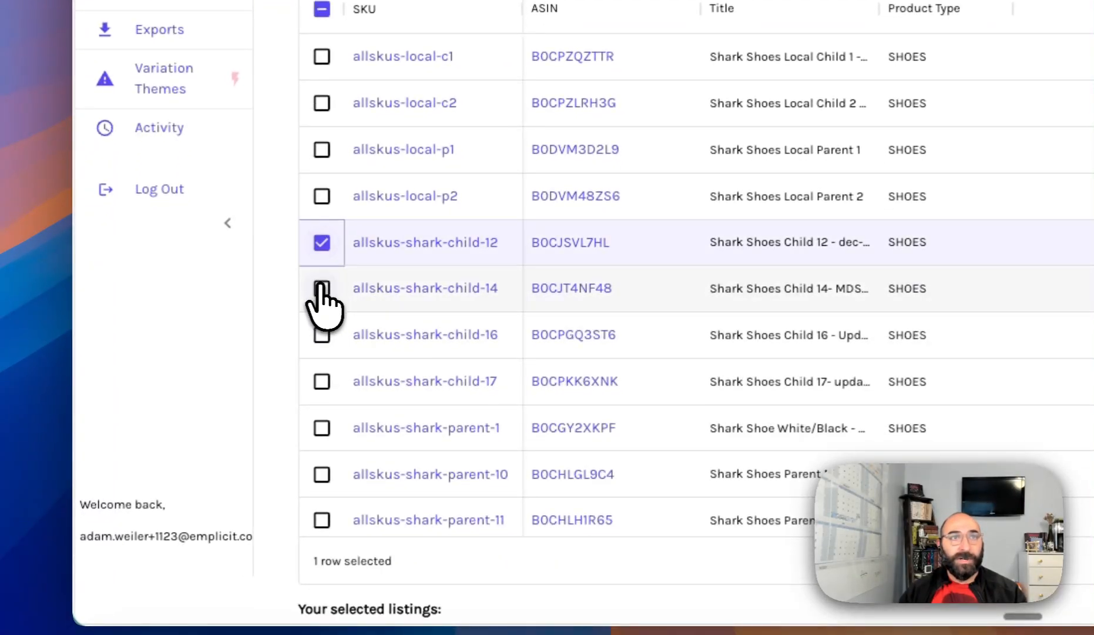
pyautogui.click(322, 288)
pyautogui.click(322, 335)
pyautogui.click(322, 381)
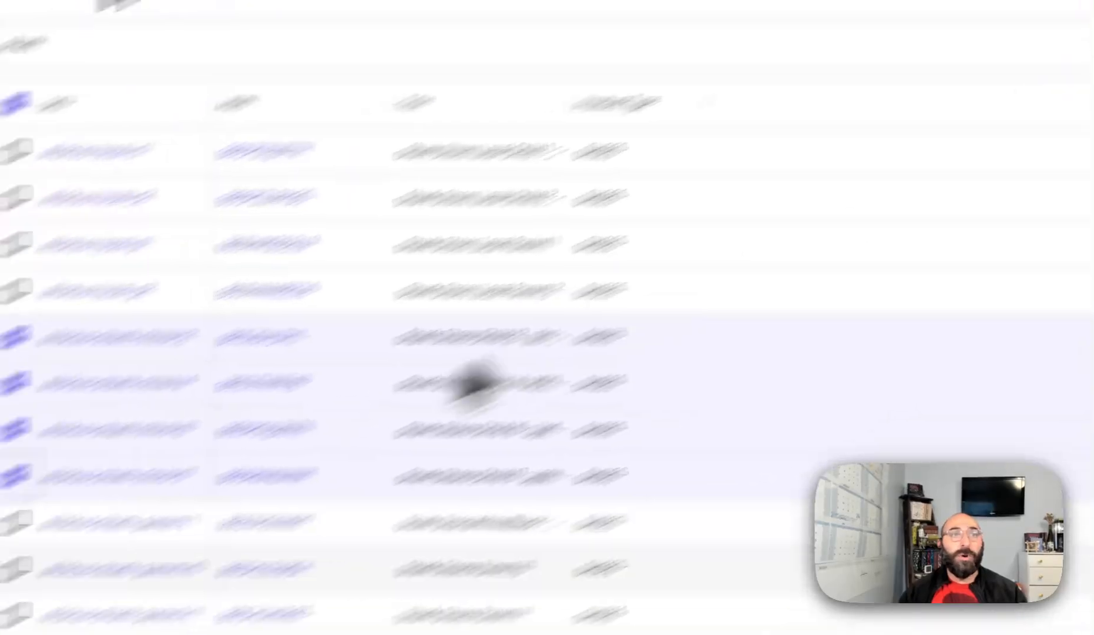
# Check the selected listings below the bulk edit table and its rows-per-page options.
pyautogui.scroll(-5, 341, 411)
pyautogui.scroll(-4, 372, 352)
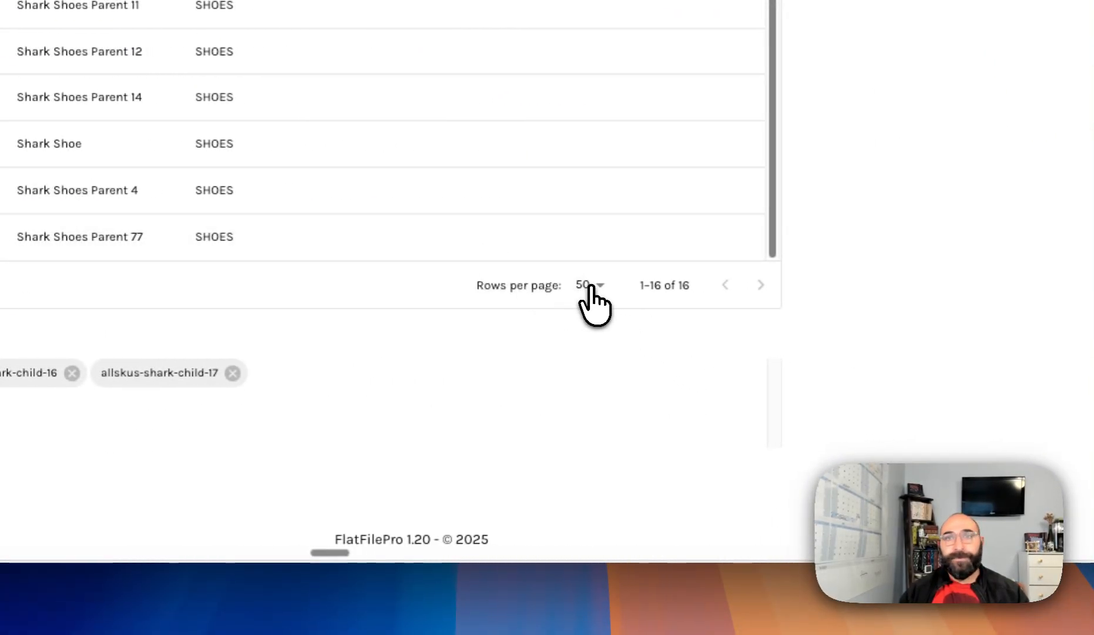
pyautogui.click(591, 288)
pyautogui.click(432, 347)
pyautogui.scroll(3, 529, 414)
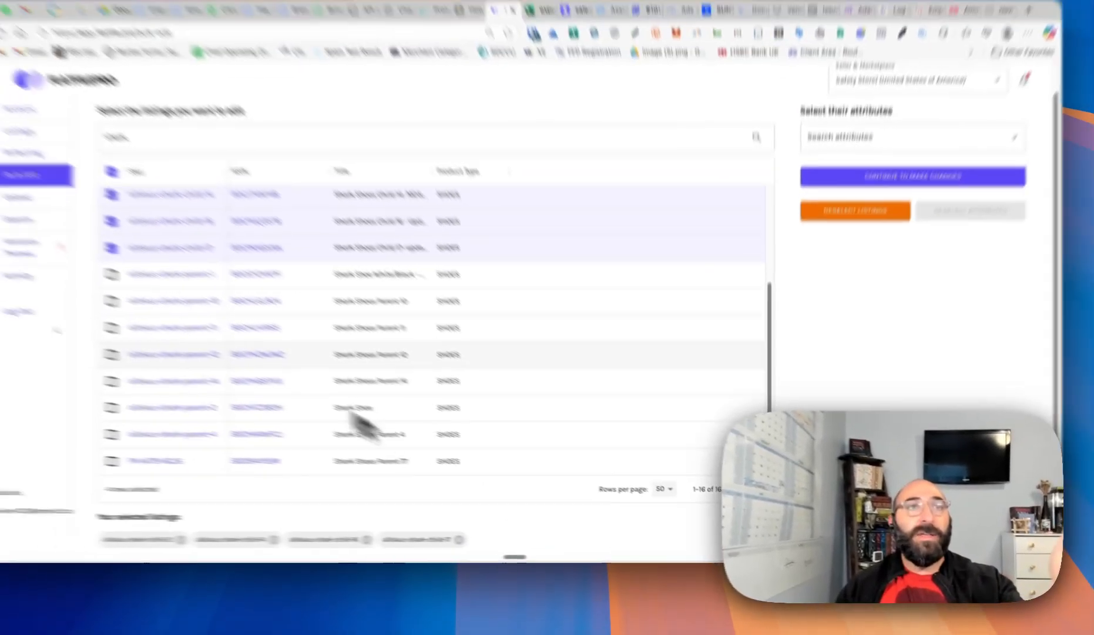
# Search the attributes for "variation" and add Variation Theme to the bulk edit of the selected shark listings.
pyautogui.scroll(3, 65, 288)
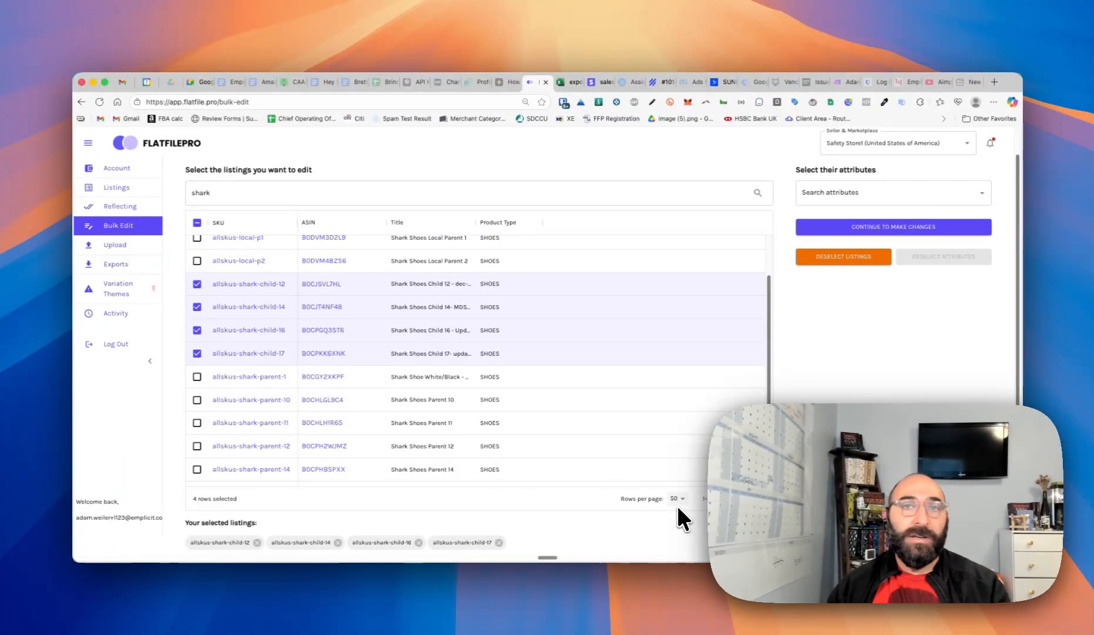
pyautogui.scroll(-3, 317, 388)
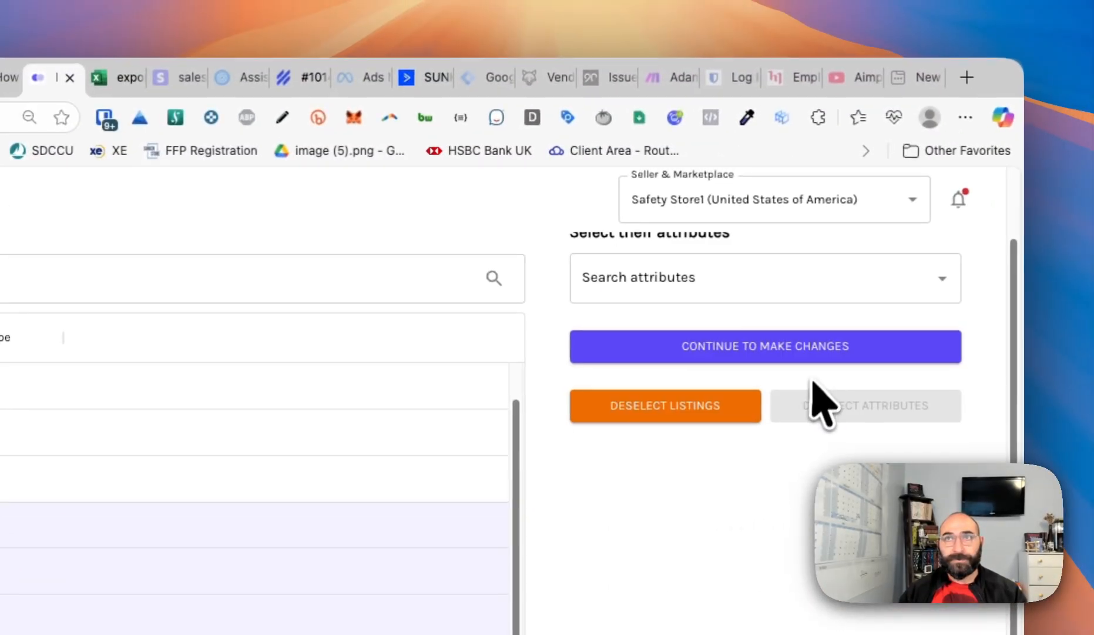
pyautogui.click(651, 274)
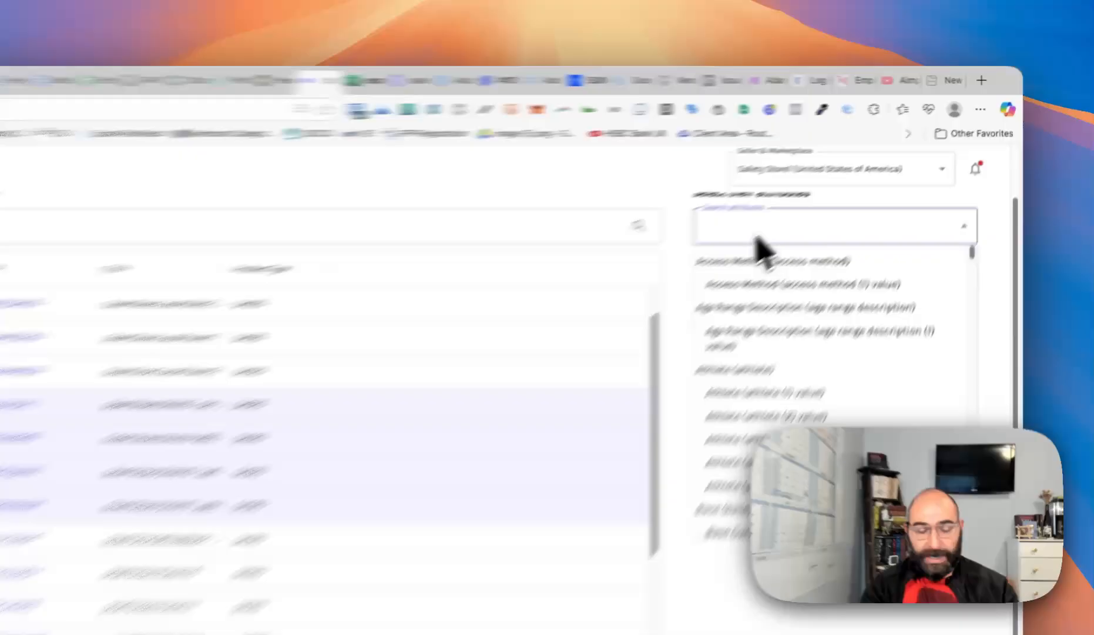
pyautogui.write('va')
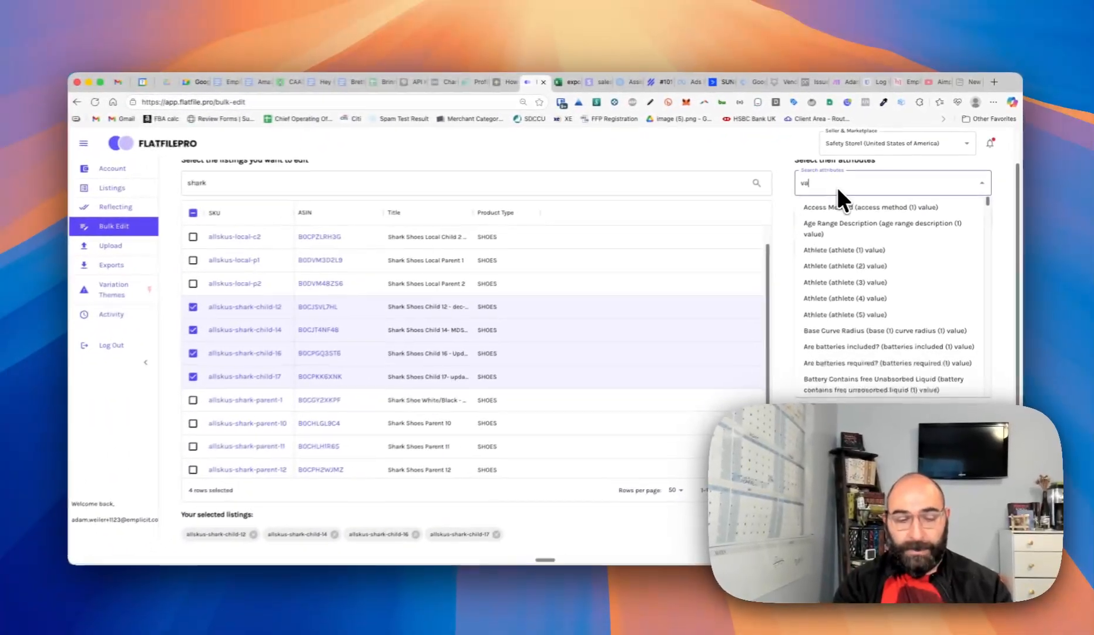
pyautogui.write('riation')
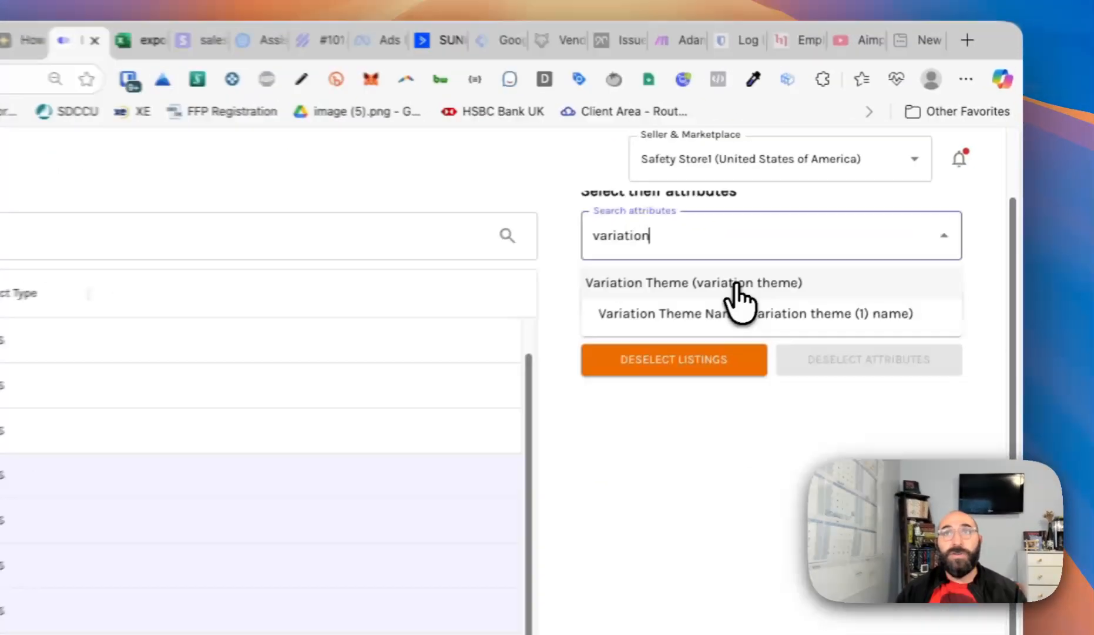
pyautogui.click(875, 207)
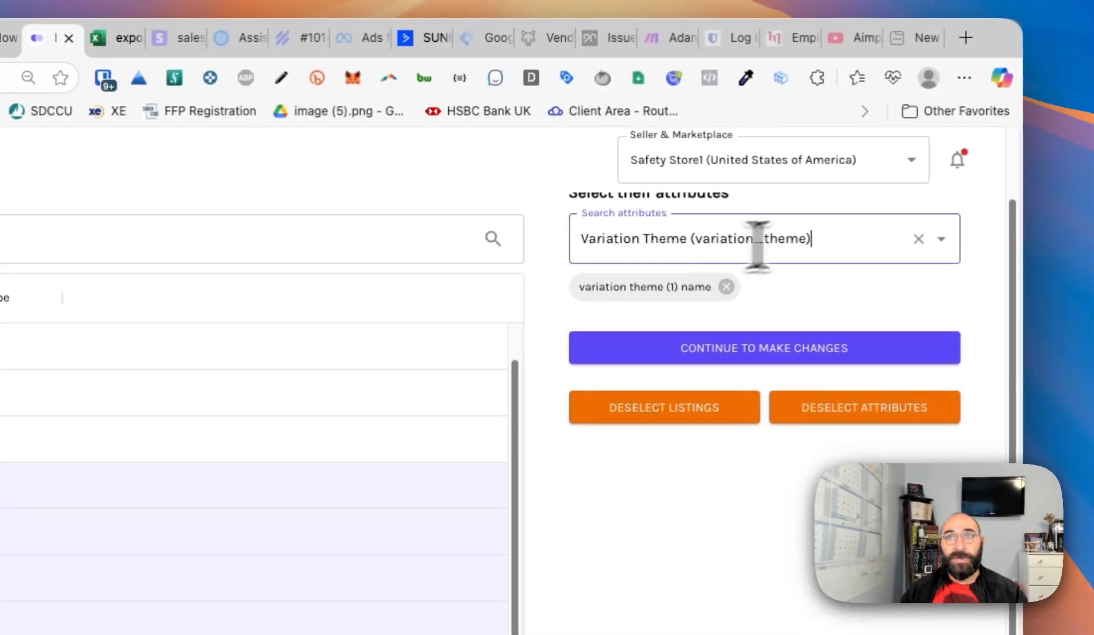
# Search for "paren", add the Child Parent Sku Relationship attributes and continue to the editable table.
pyautogui.click(843, 238)
pyautogui.write('paren')
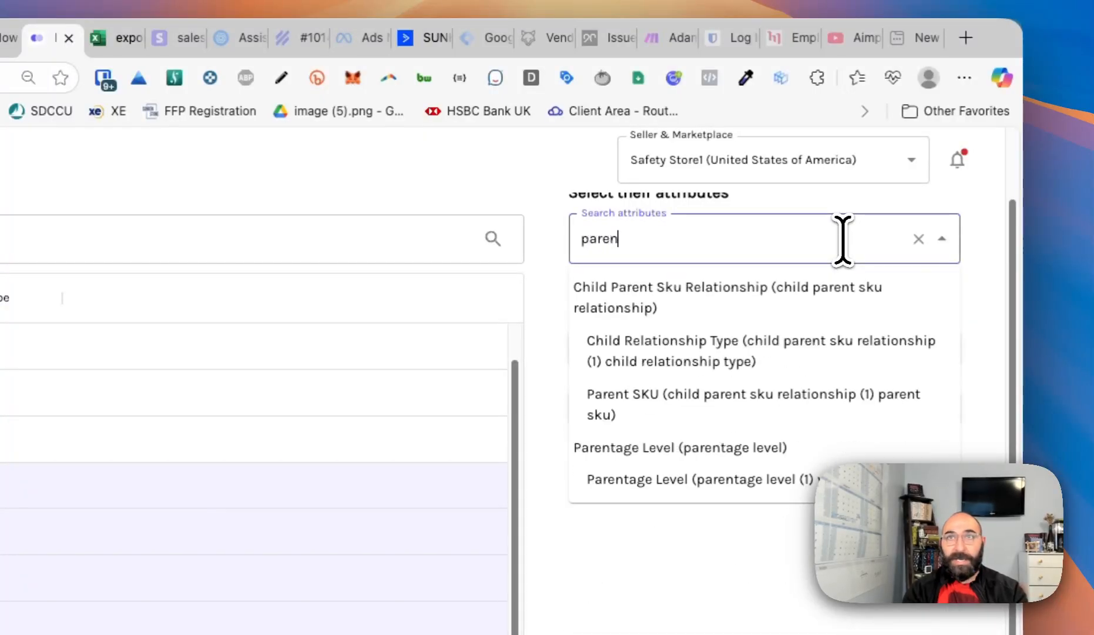
pyautogui.click(742, 297)
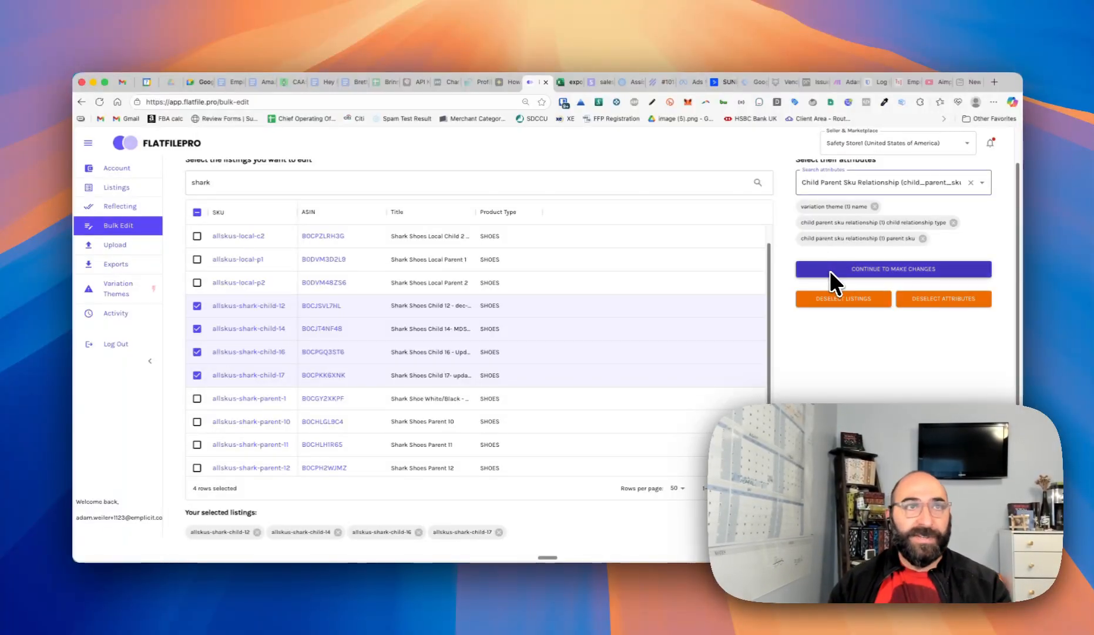
pyautogui.click(848, 269)
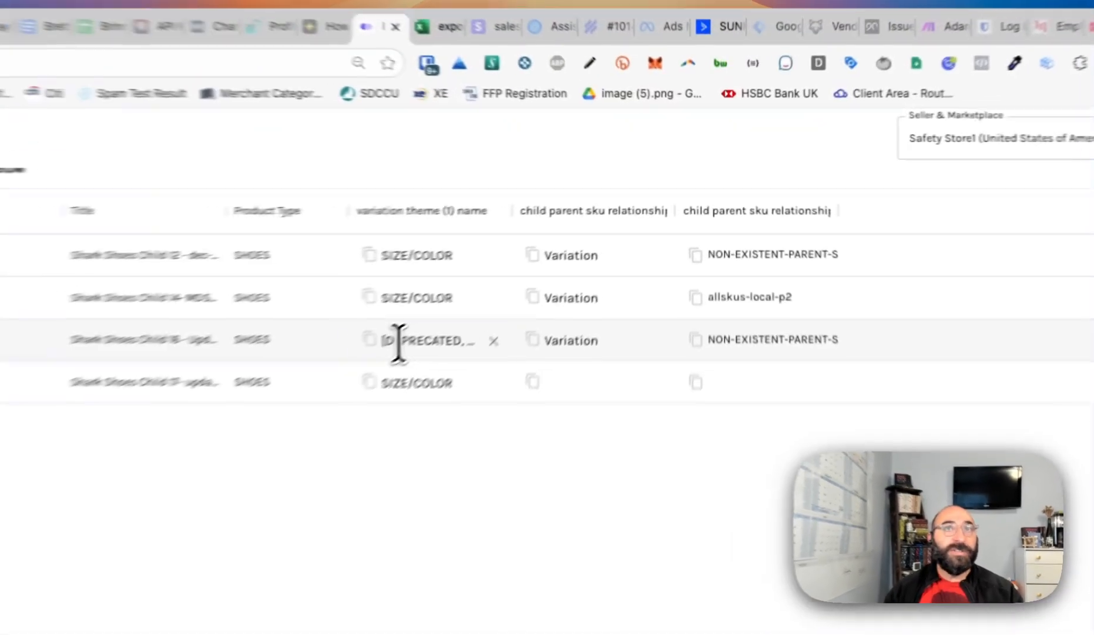
# Apply the variation theme name SIZE/COLOR and the child relationship type Variation to all four shark child listings.
pyautogui.click(551, 254)
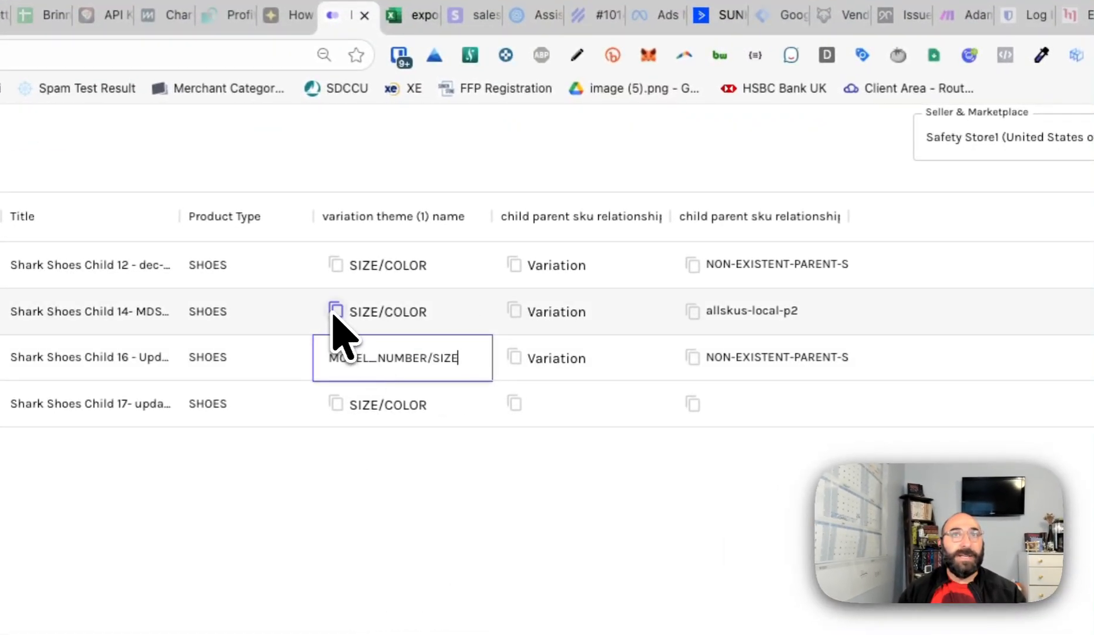
pyautogui.click(335, 266)
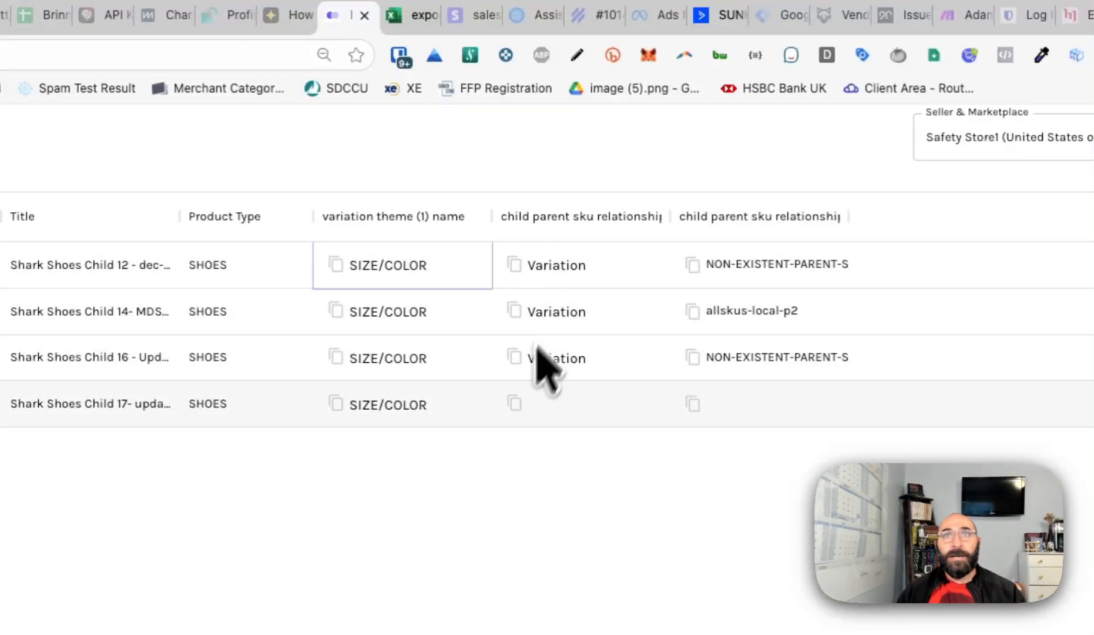
pyautogui.click(565, 360)
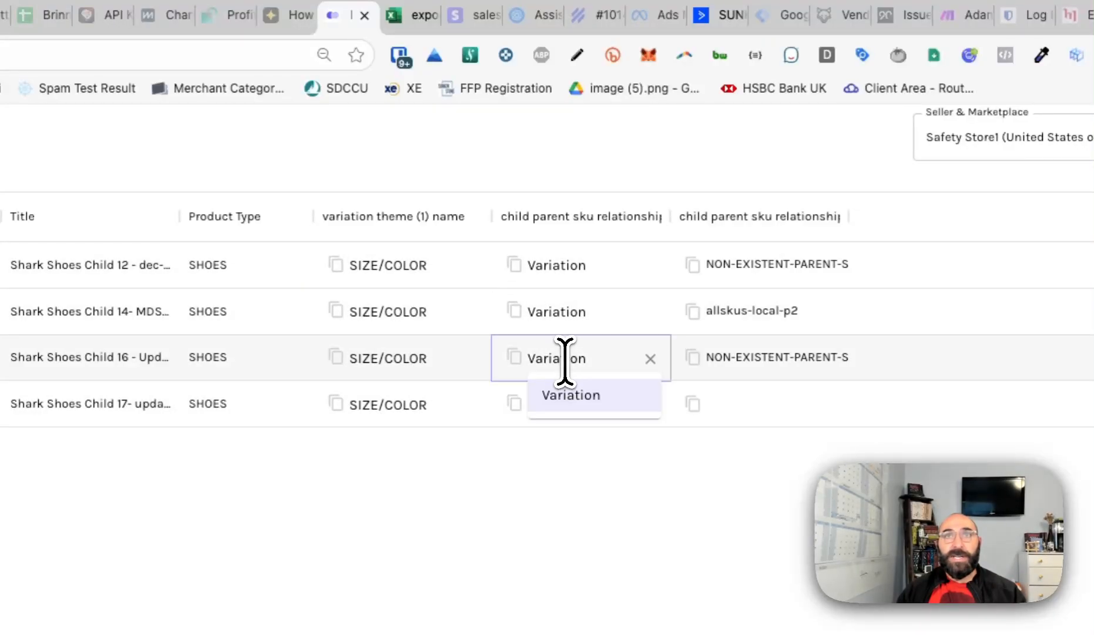
pyautogui.click(514, 403)
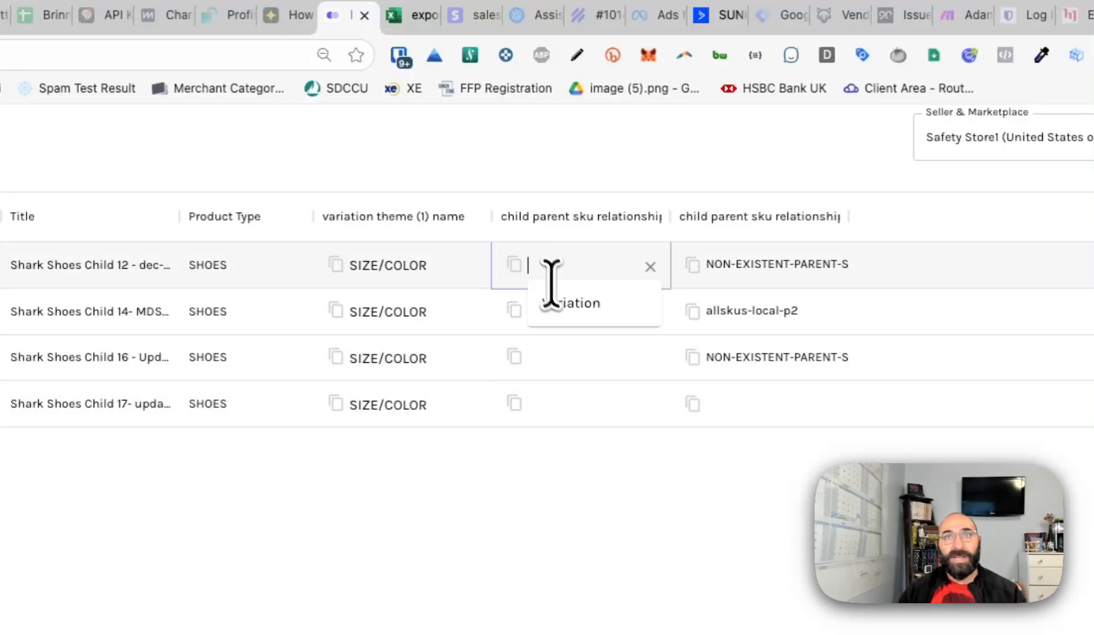
pyautogui.click(555, 301)
pyautogui.click(514, 264)
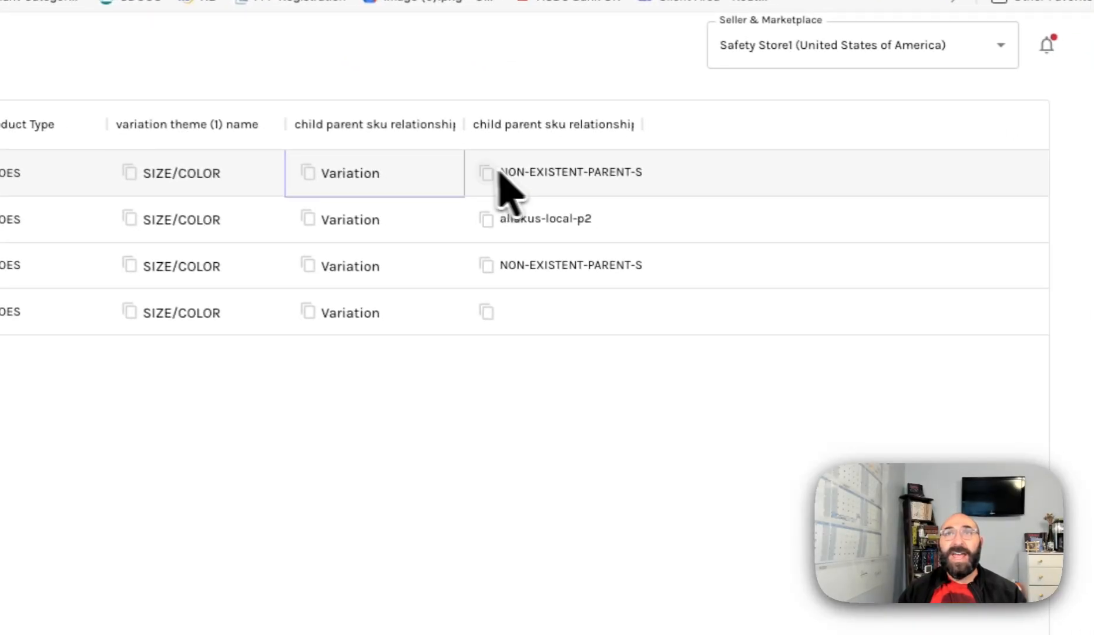
# Copy the parent SKU allskus-local-p2 to all four shark child listings.
pyautogui.click(546, 317)
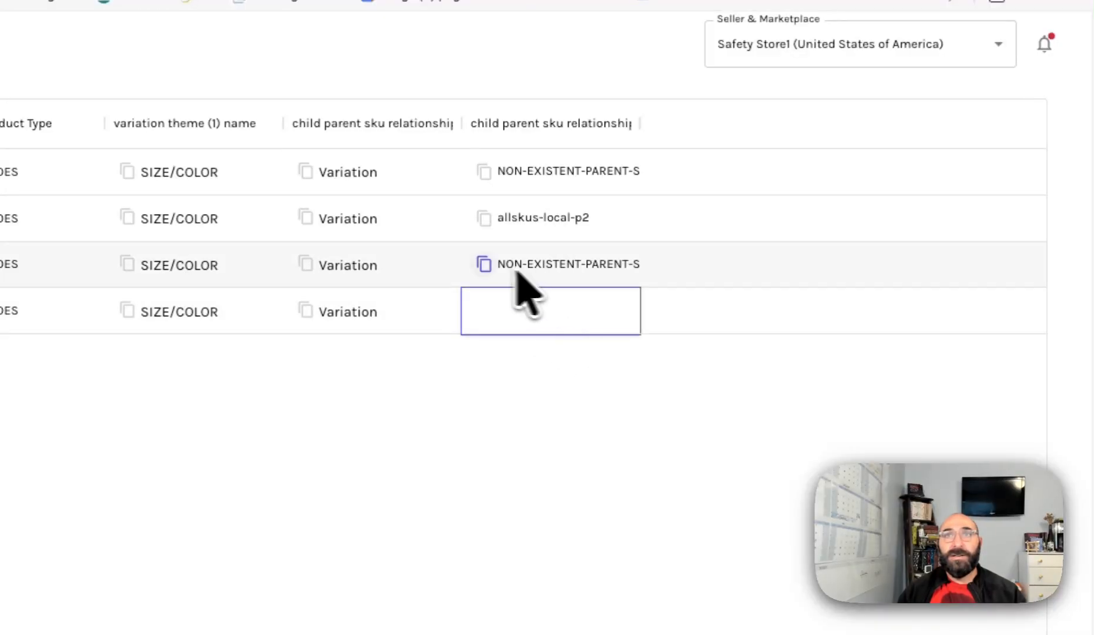
pyautogui.click(483, 218)
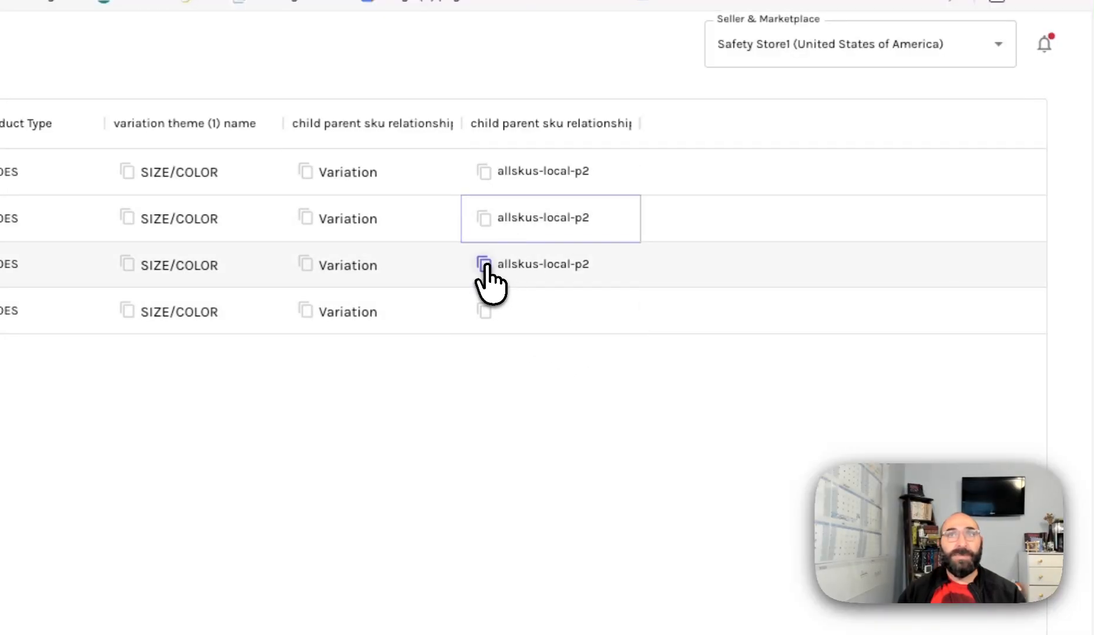
pyautogui.click(485, 266)
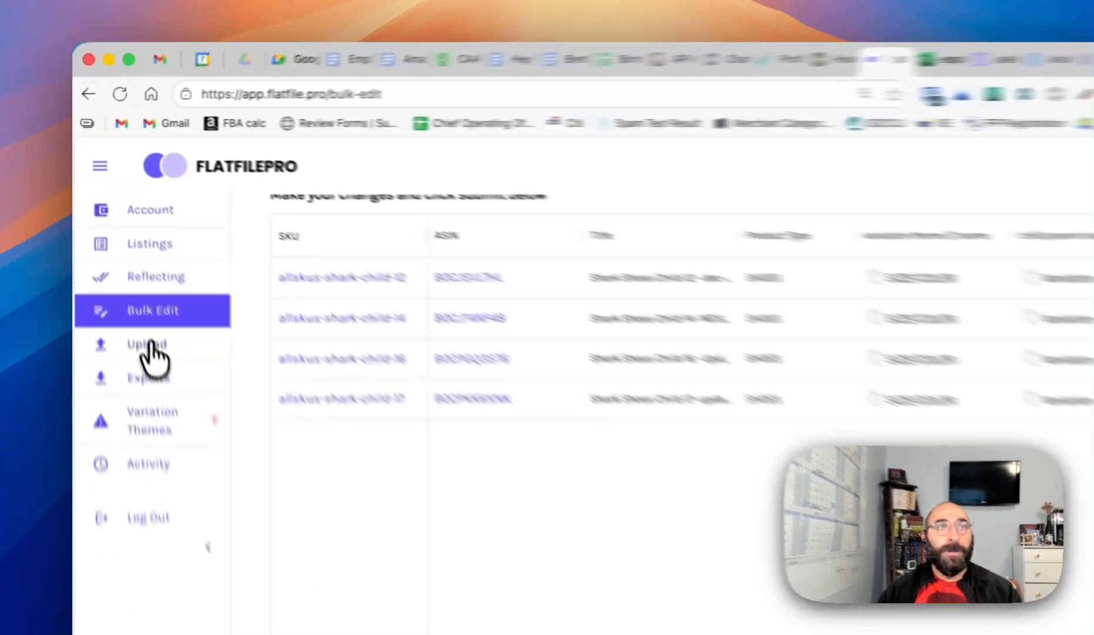
# Go from the CSV upload page to the exported listings and open the export-listings workbook in Excel for the web.
pyautogui.click(124, 253)
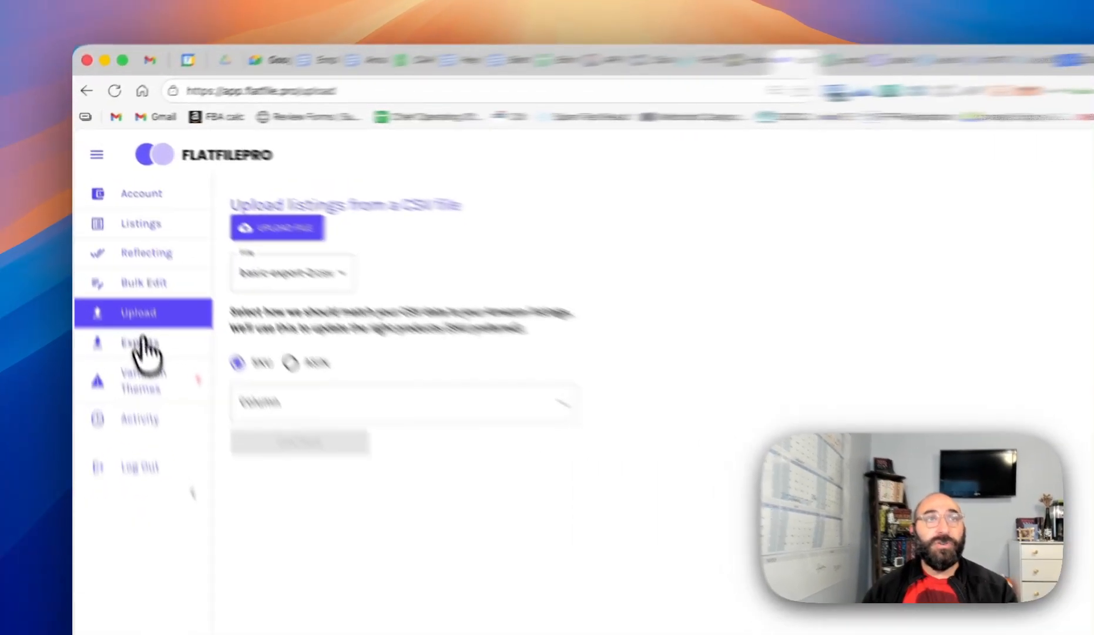
pyautogui.click(118, 266)
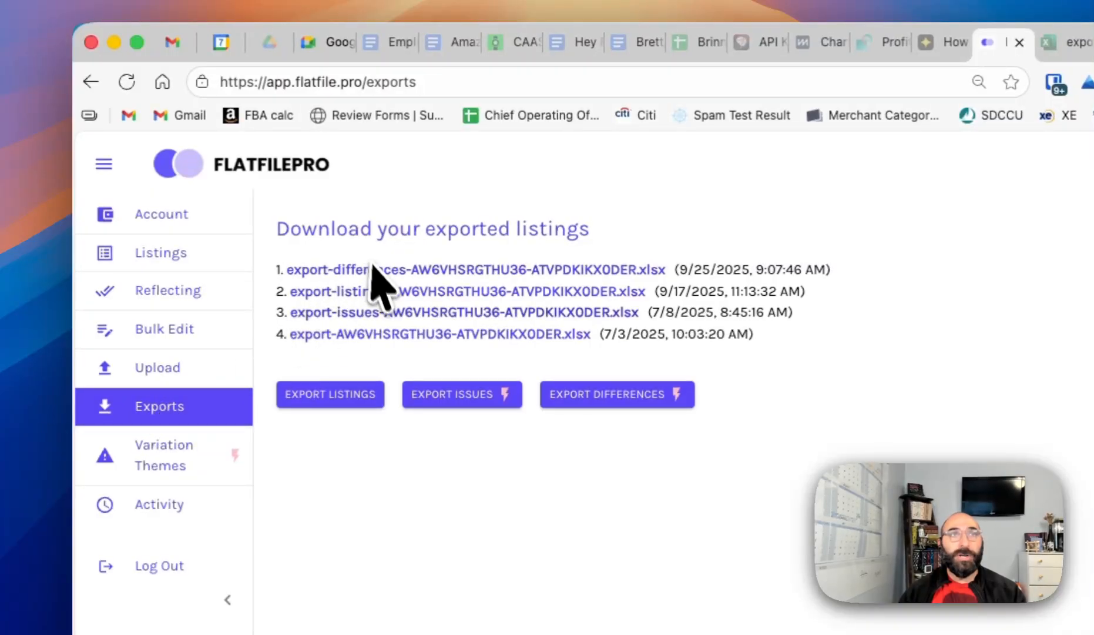
pyautogui.click(357, 291)
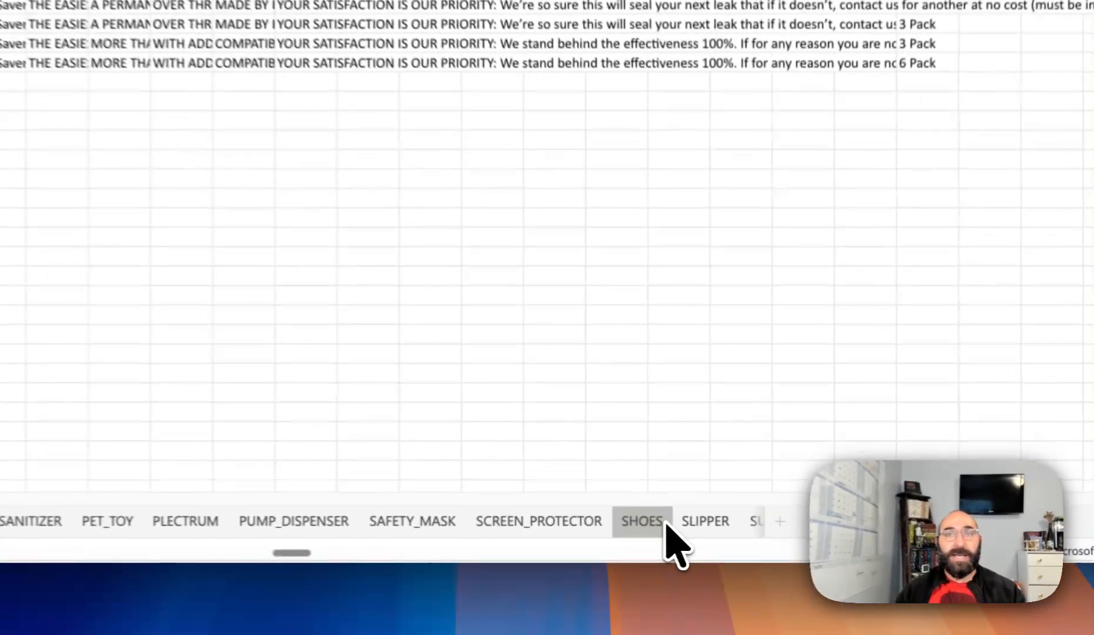
# On the workbook's SHOES sheet, widen the sku column to read the full SKUs.
pyautogui.click(735, 541)
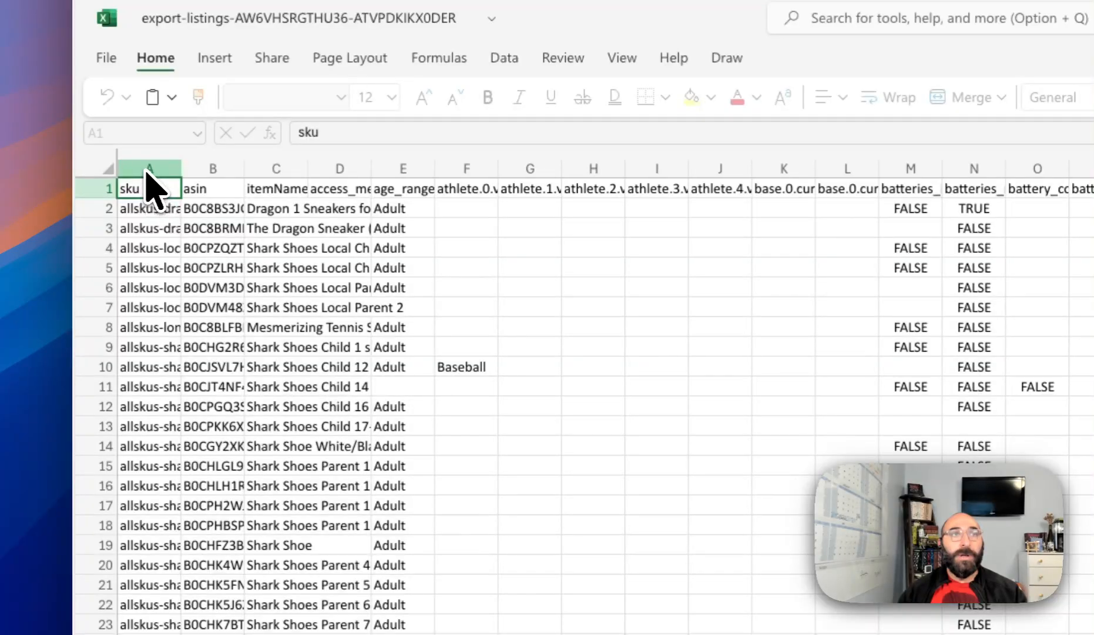
pyautogui.click(147, 169)
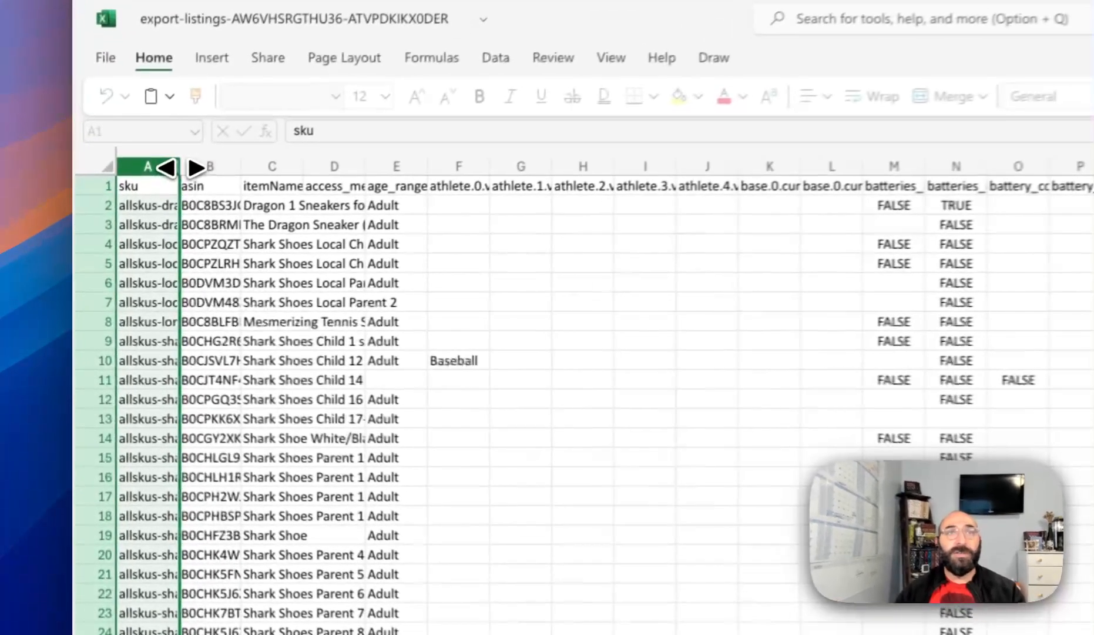
pyautogui.moveTo(129, 240); pyautogui.dragTo(177, 241)
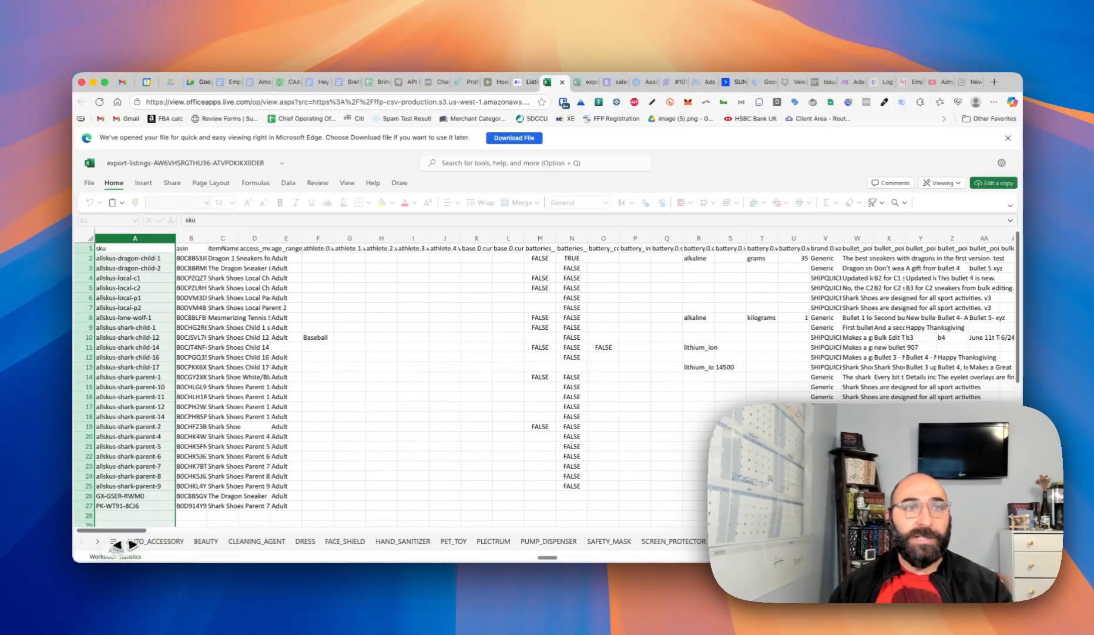
# Switch back to FlatFilePro's CSV upload page and choose the sku column for matching the data by SKU.
pyautogui.click(527, 82)
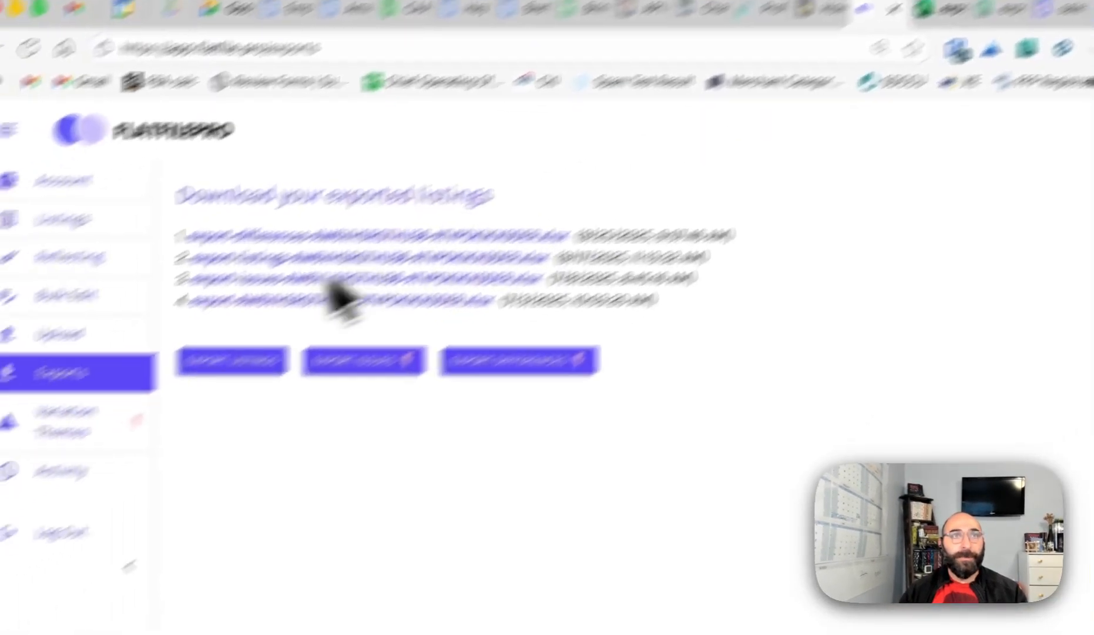
pyautogui.click(164, 270)
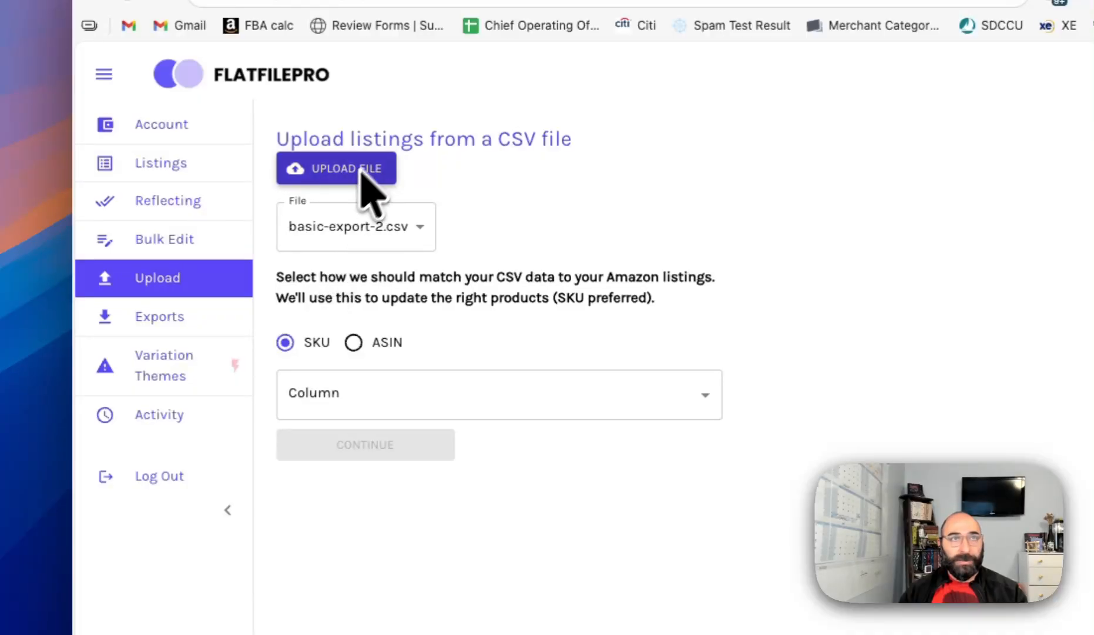
pyautogui.click(361, 235)
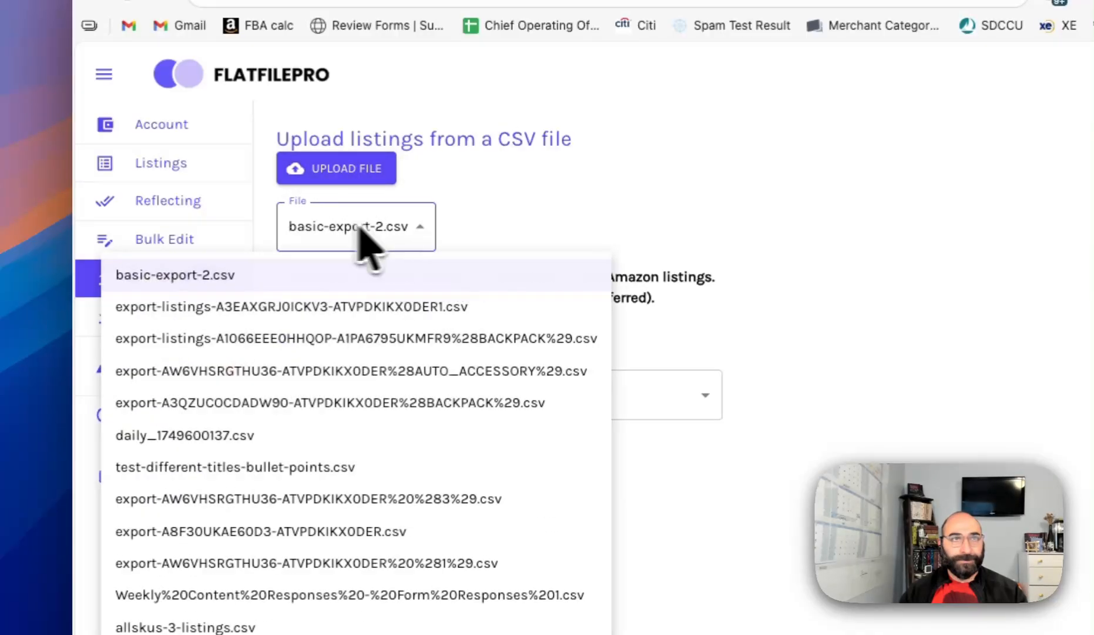
pyautogui.click(611, 191)
pyautogui.click(331, 417)
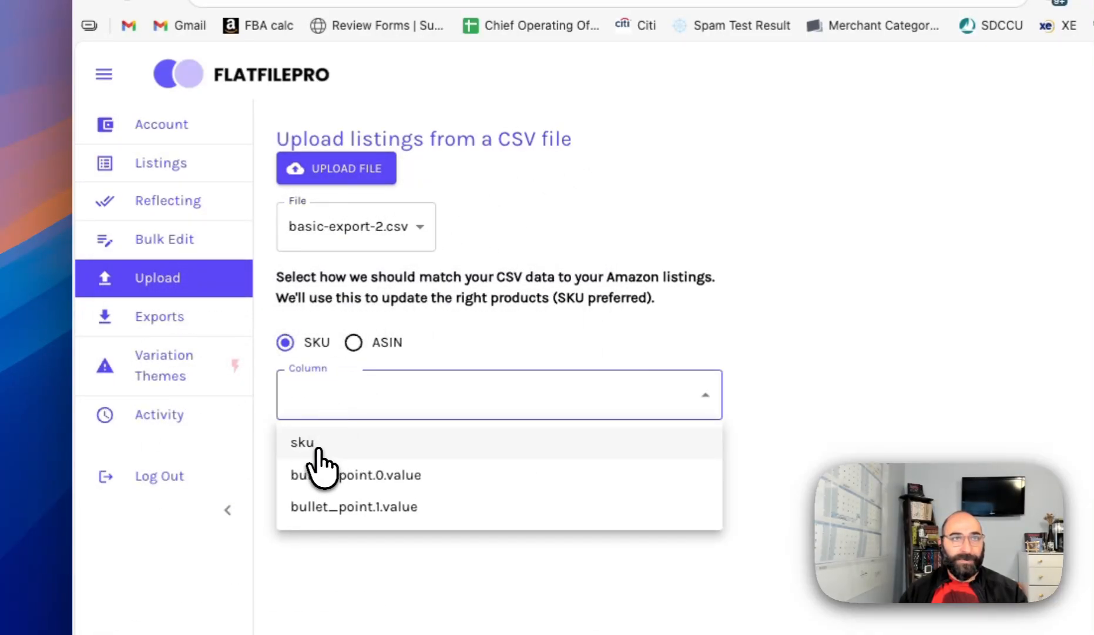
pyautogui.click(321, 445)
# Try matching listings by SKU using the plain export-listings CSV and the export-listings BACKPACK CSV.
pyautogui.click(338, 229)
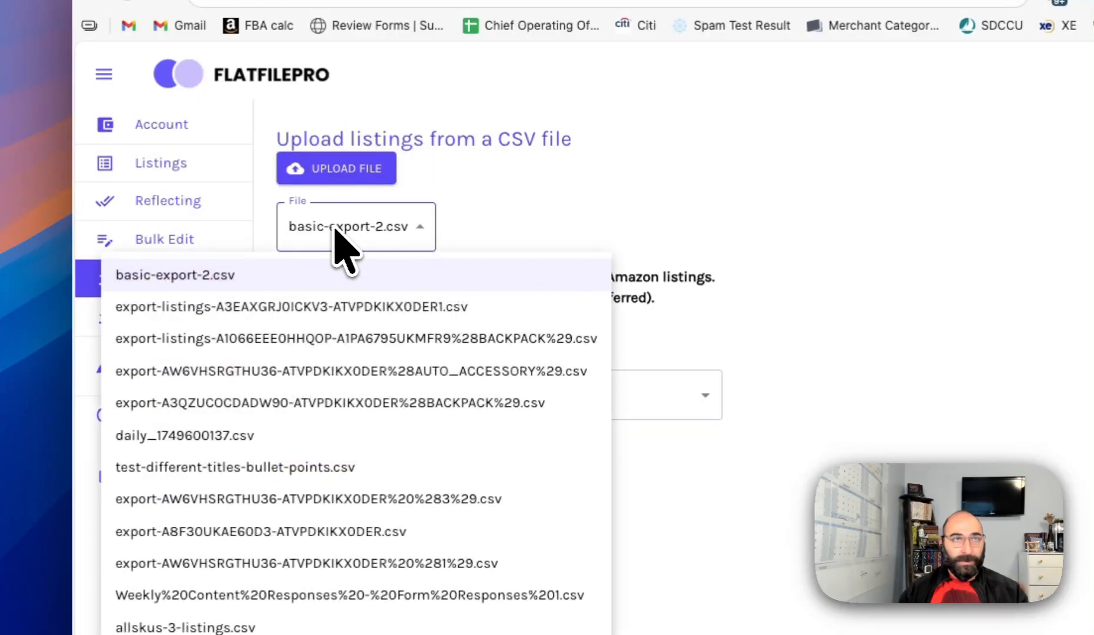
pyautogui.click(341, 306)
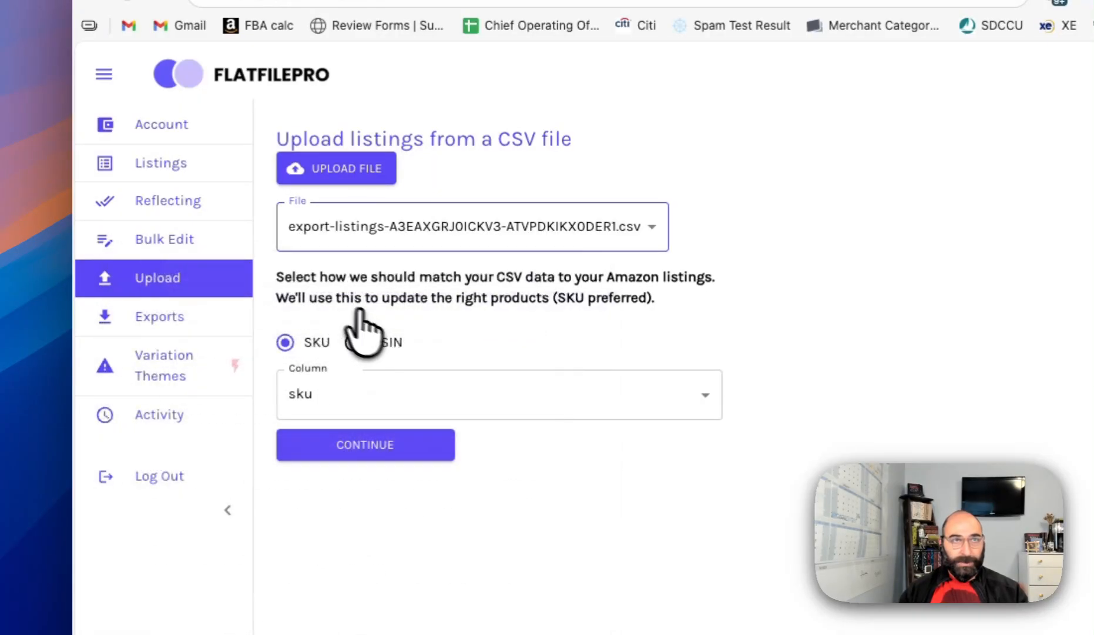
pyautogui.click(351, 459)
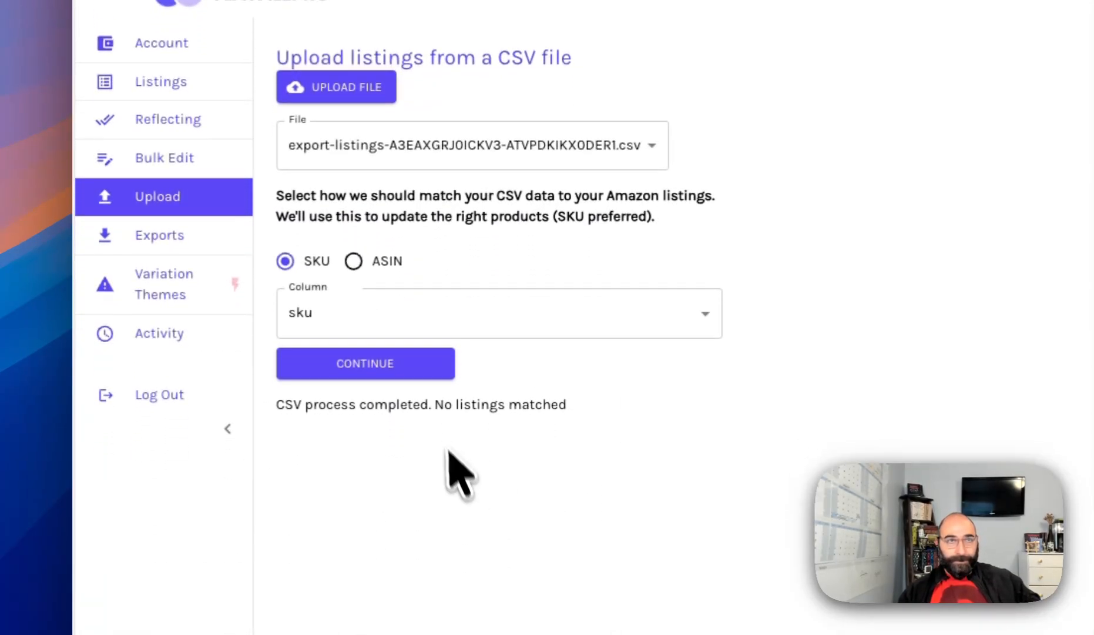
pyautogui.click(399, 150)
pyautogui.click(385, 257)
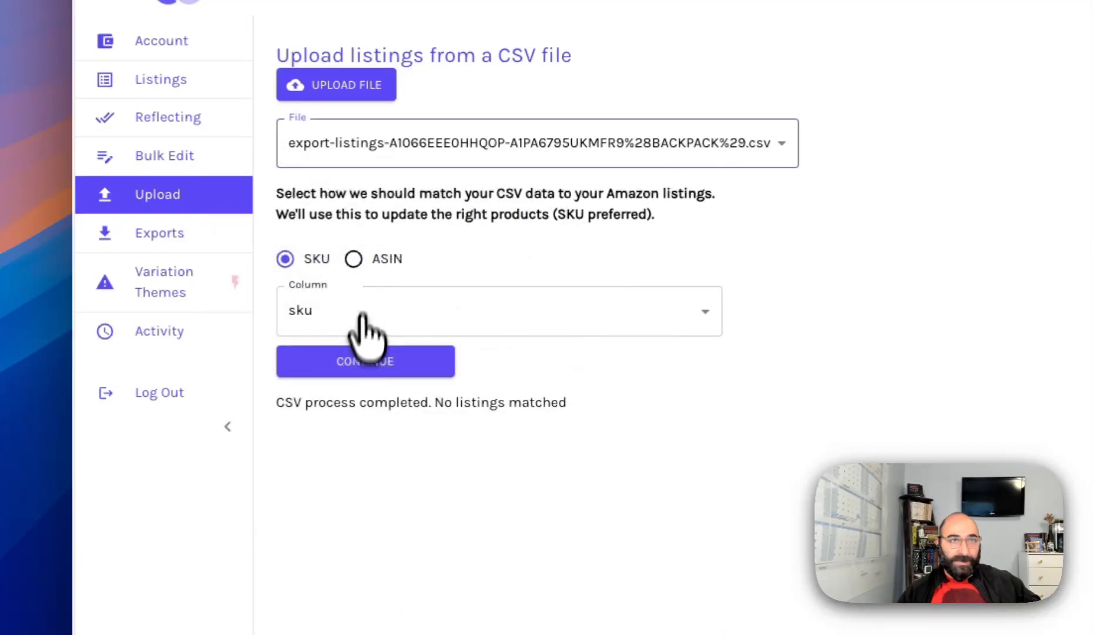
pyautogui.click(361, 360)
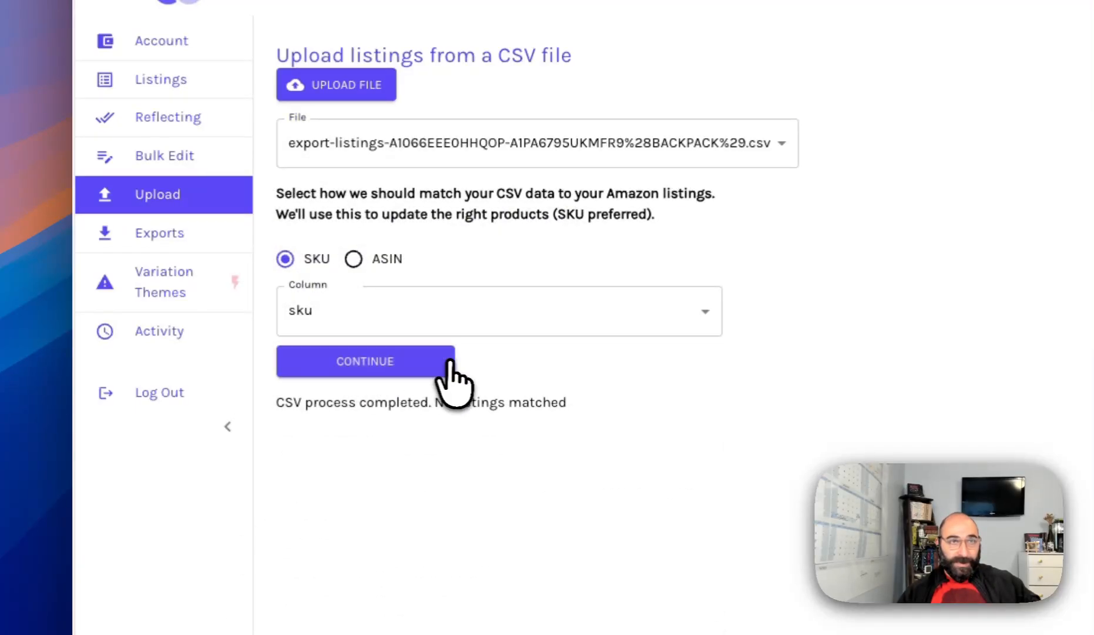
# Choose the AUTO_ACCESSORY export CSV and match its listings by SKU to reach the attribute mapping.
pyautogui.click(448, 158)
pyautogui.click(353, 286)
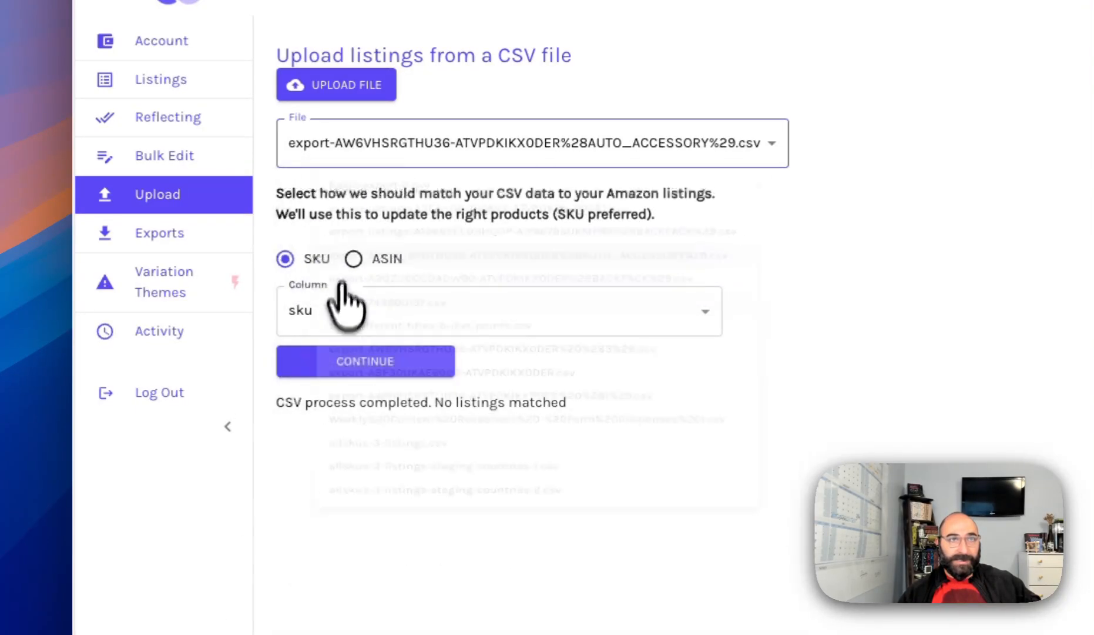
pyautogui.click(334, 361)
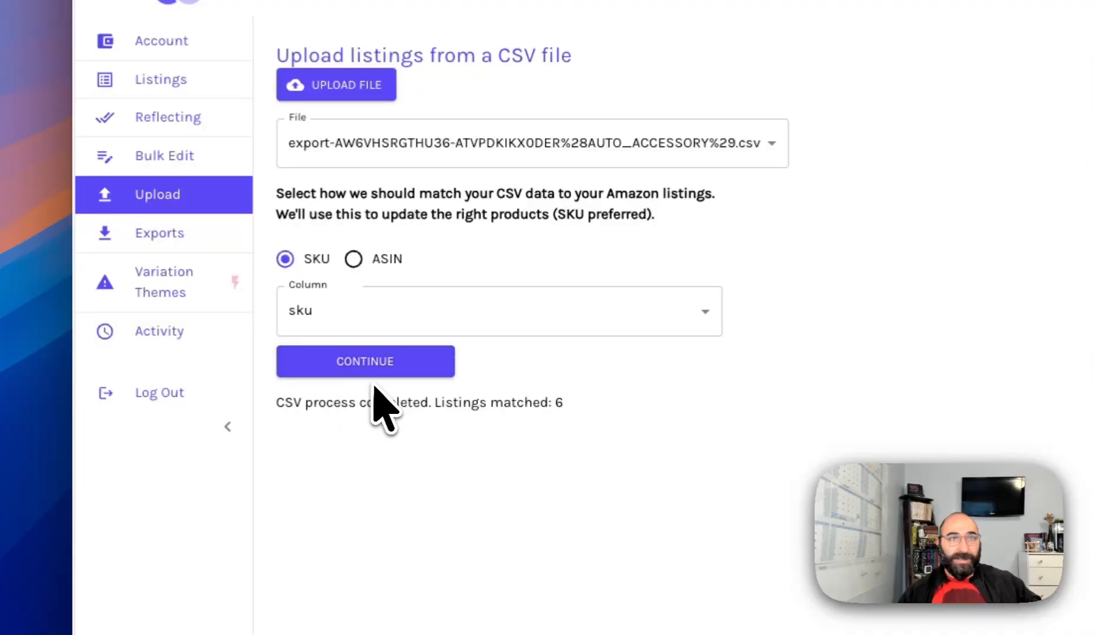
pyautogui.scroll(-3, 587, 476)
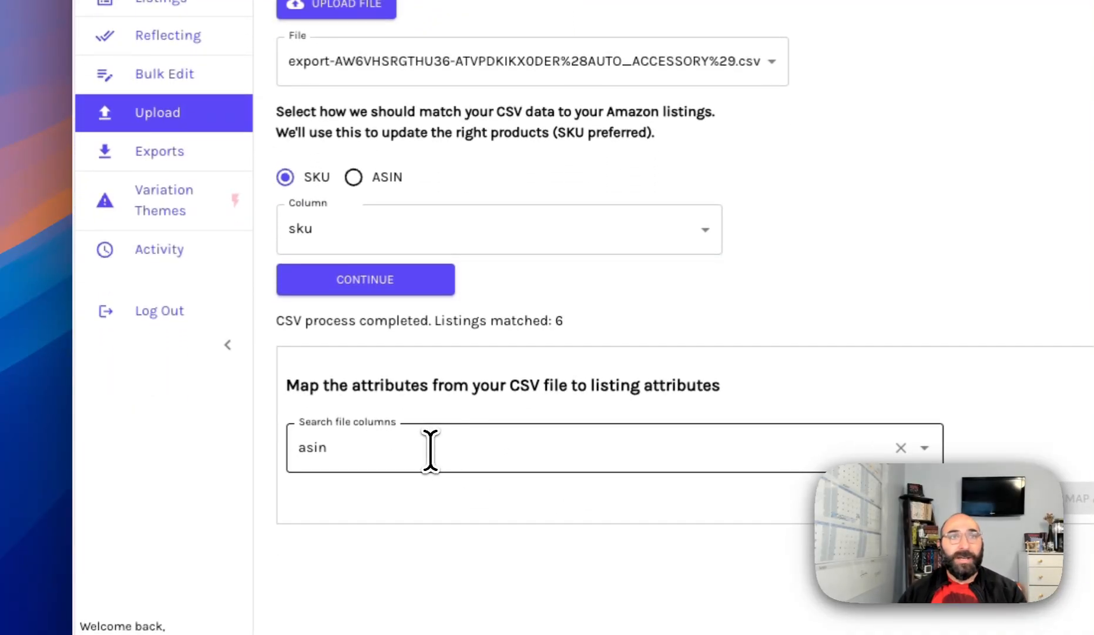
# Map the child_parent_sku_relationship.0.child_relationship_type file column to the Child Relationship Type listing attribute.
pyautogui.click(430, 450)
pyautogui.scroll(3, 464, 208)
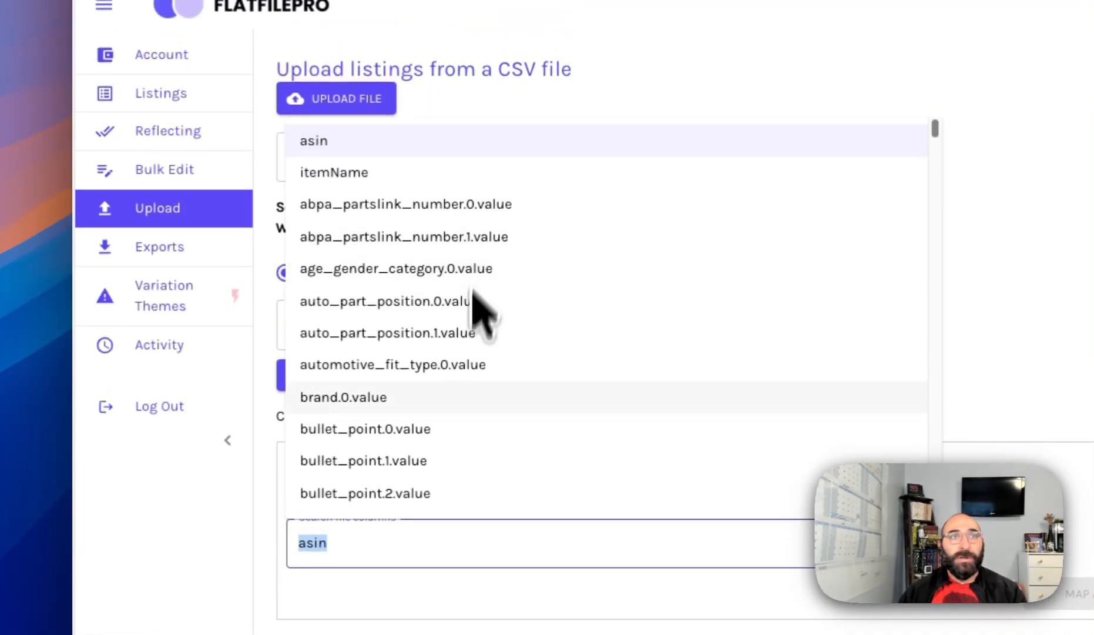
pyautogui.write('pare')
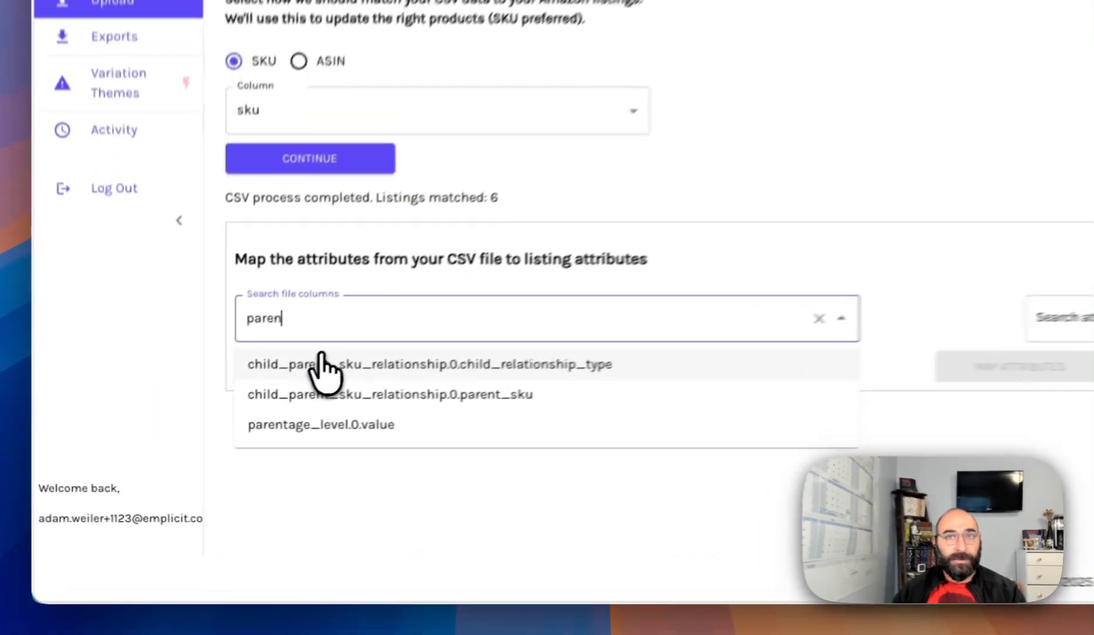
pyautogui.click(225, 436)
pyautogui.click(1087, 309)
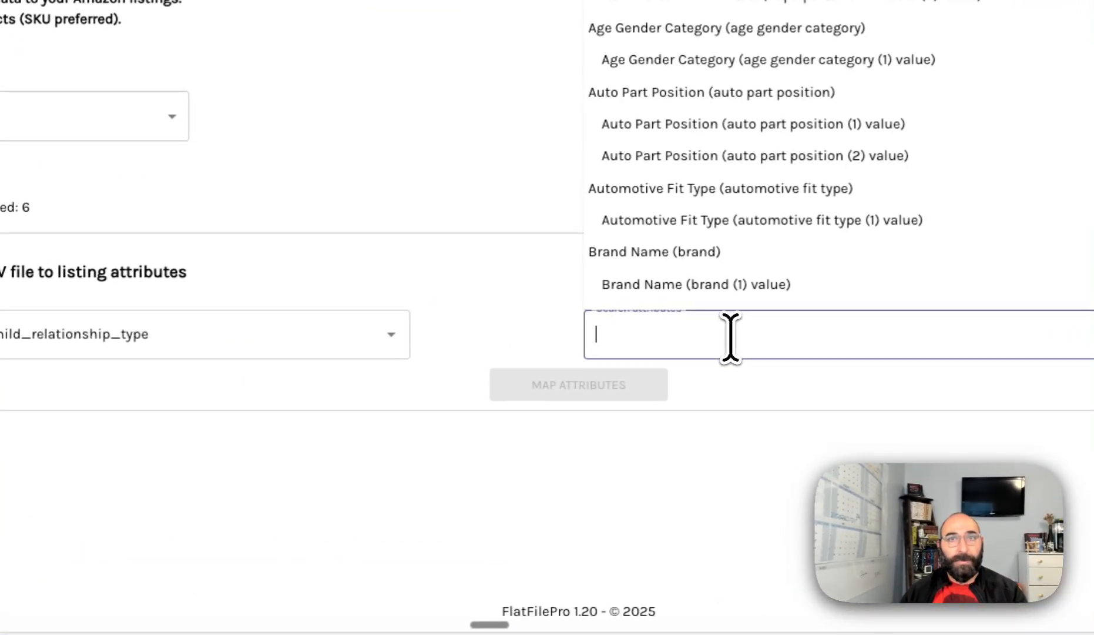
pyautogui.write('parent')
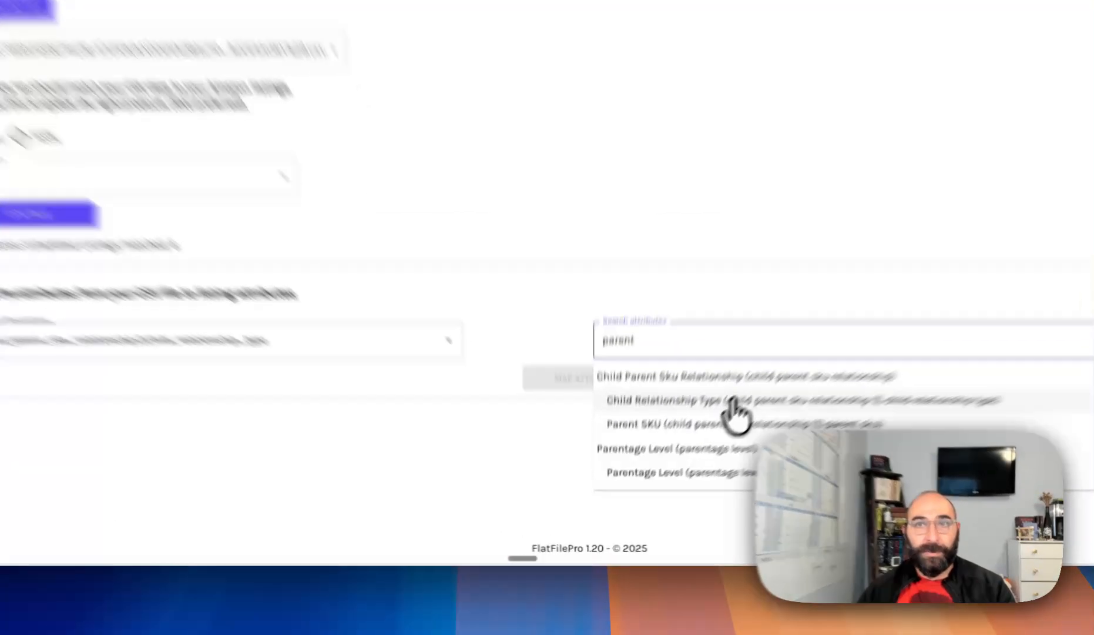
pyautogui.click(686, 453)
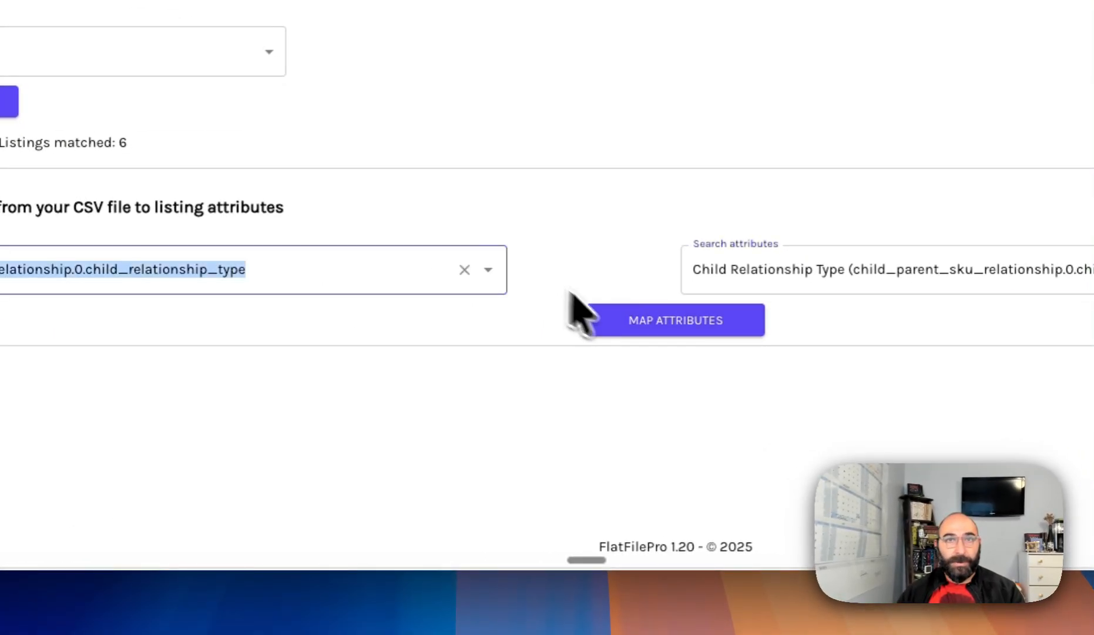
pyautogui.click(628, 325)
# Map the child_parent_sku_relationship.0.parent_sku file column to the Parent SKU listing attribute.
pyautogui.click(192, 271)
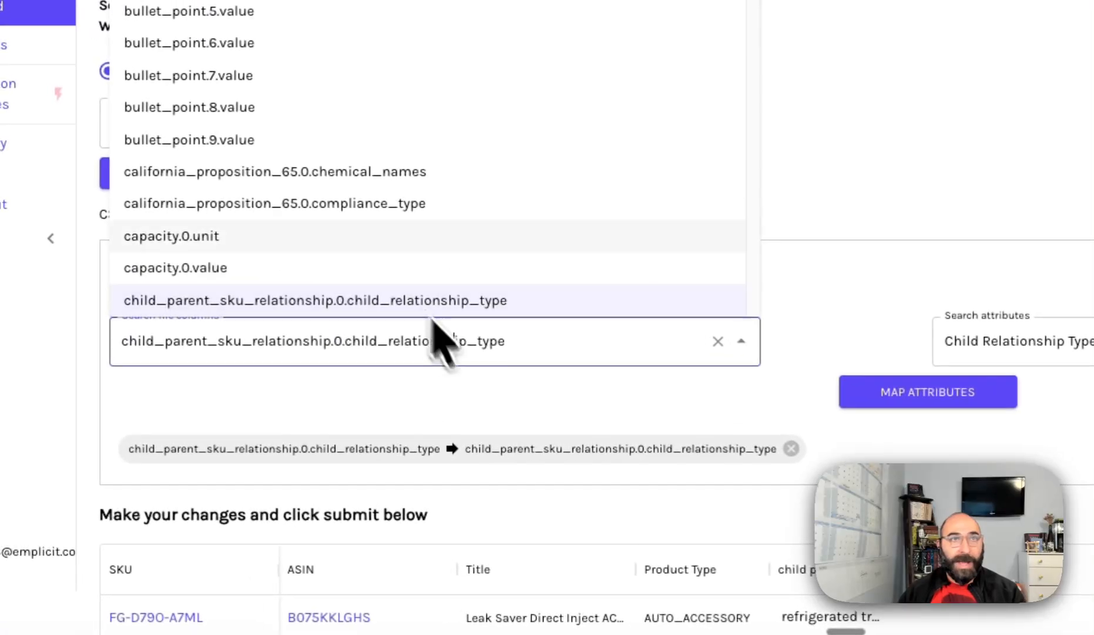
pyautogui.tripleClick(326, 340)
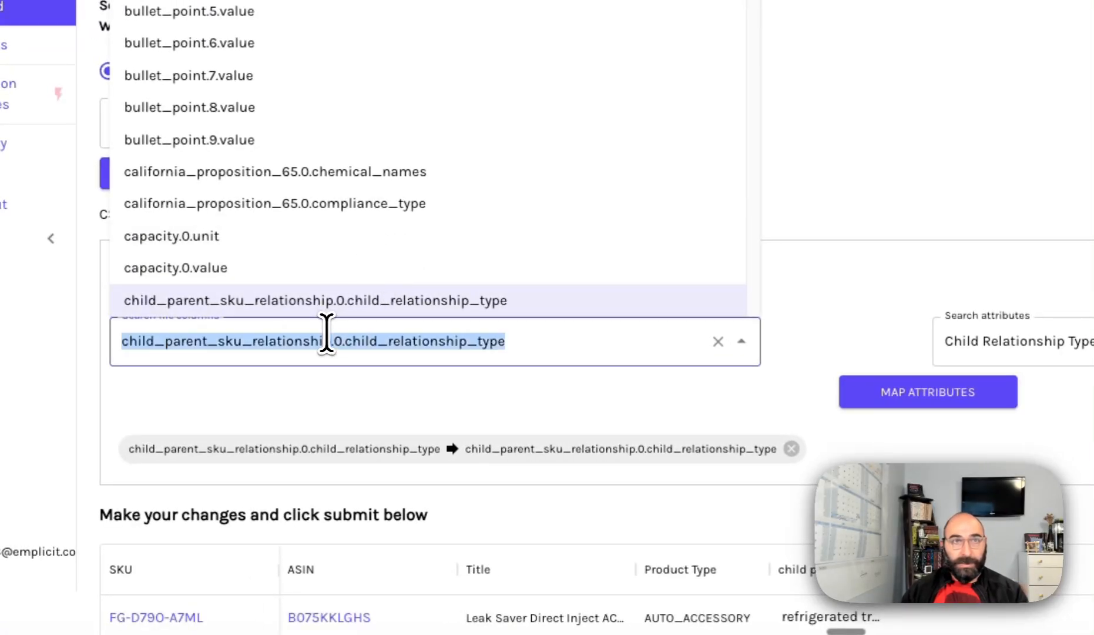
pyautogui.write('parent')
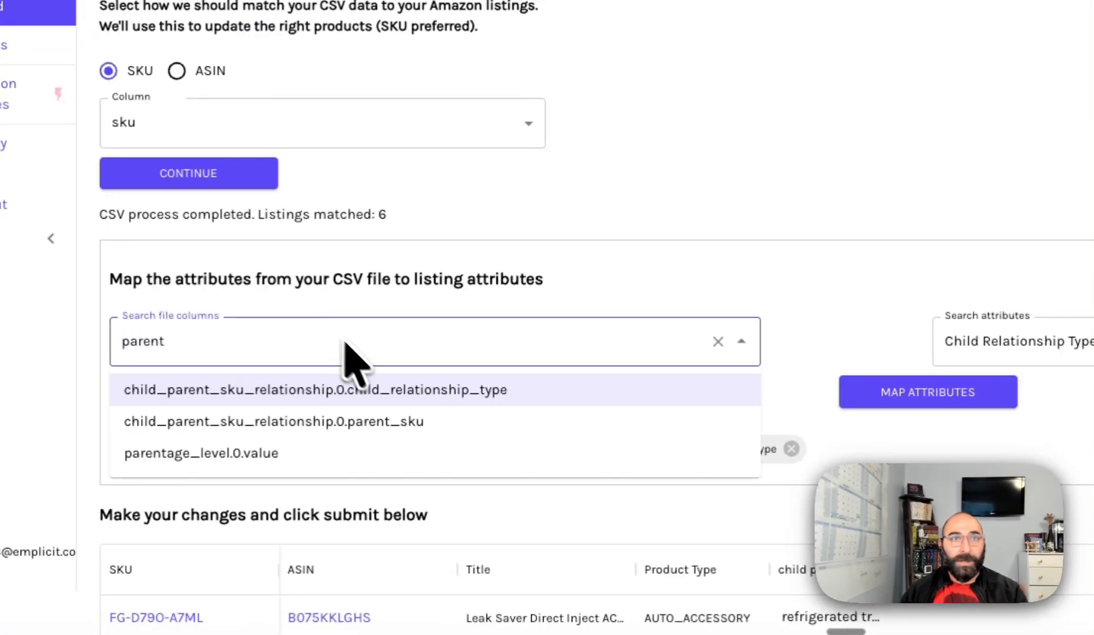
pyautogui.click(350, 421)
pyautogui.click(1064, 335)
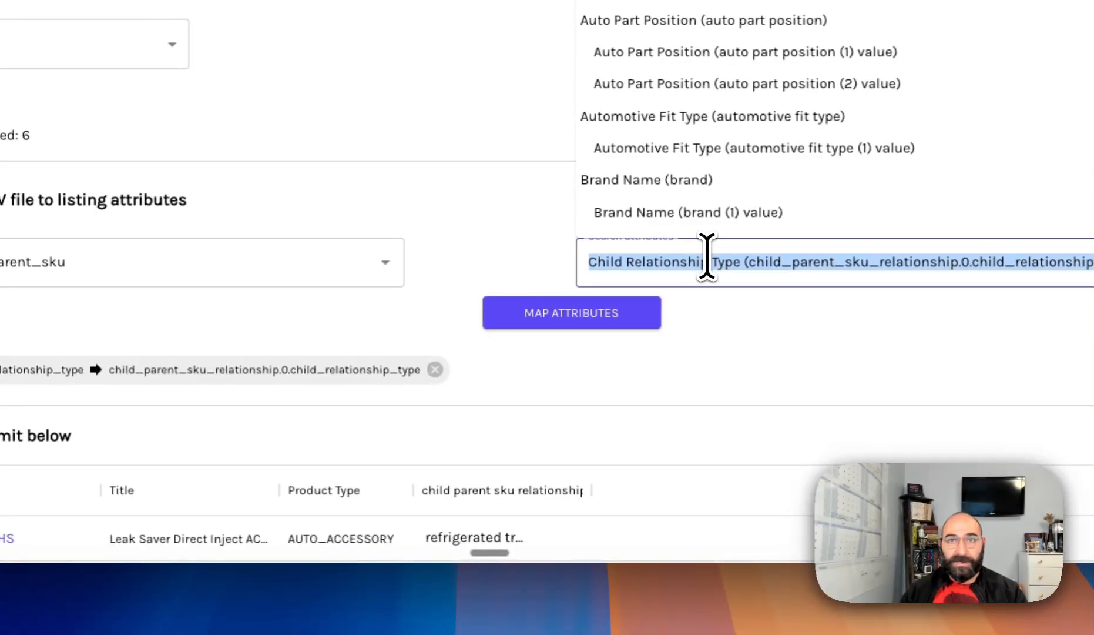
pyautogui.write('a')
pyautogui.press('BackSpace')
pyautogui.write('parent')
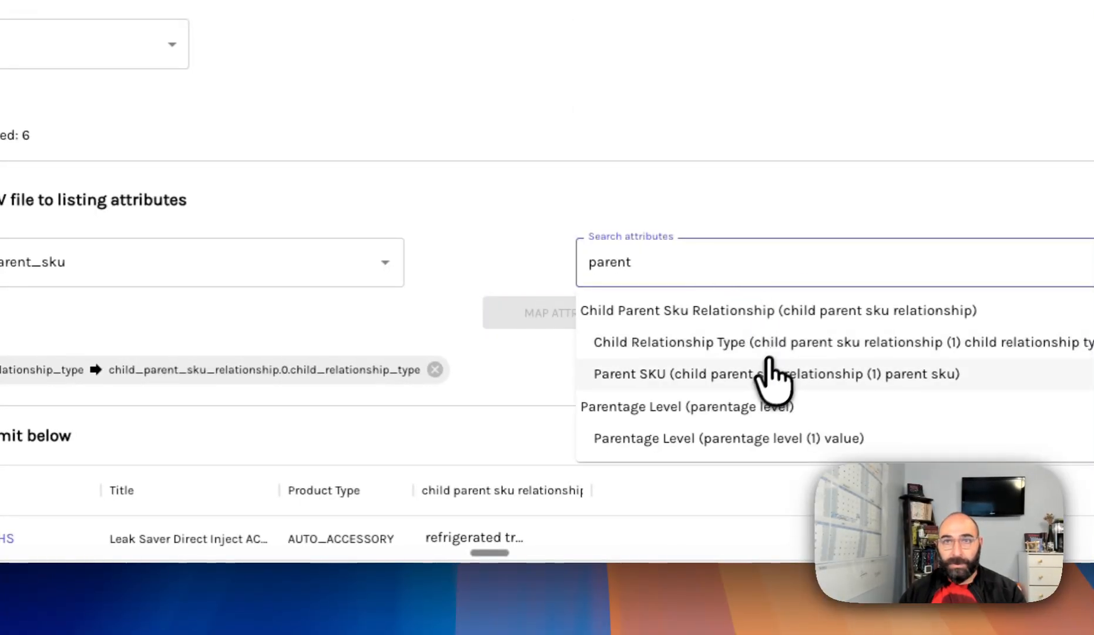
pyautogui.click(755, 377)
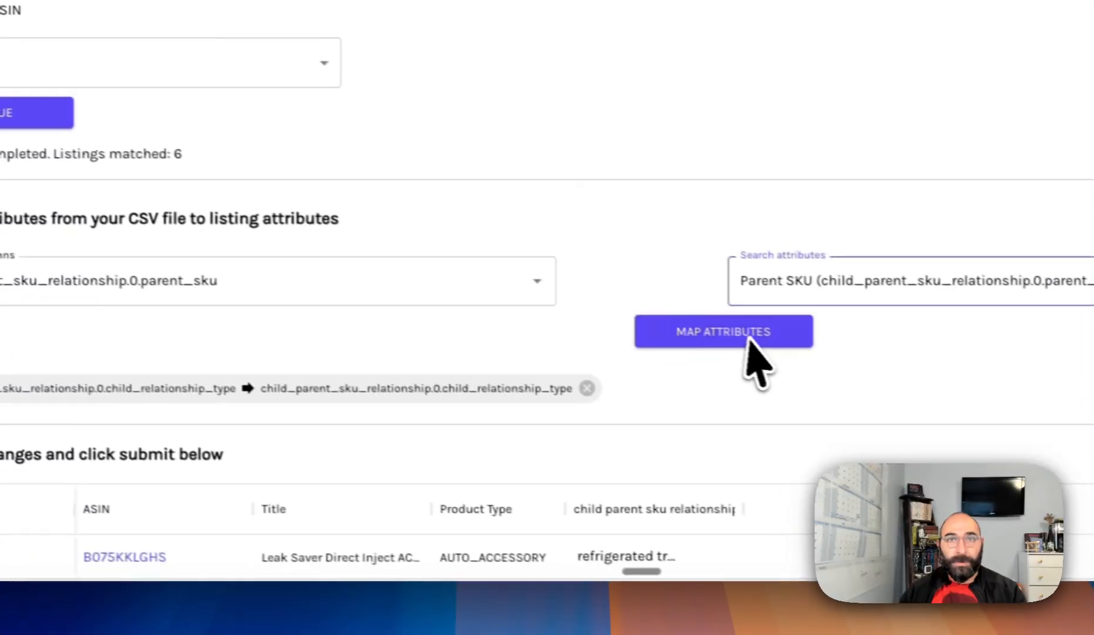
pyautogui.click(572, 313)
# Try to find a variation column among the CSV file columns.
pyautogui.click(114, 256)
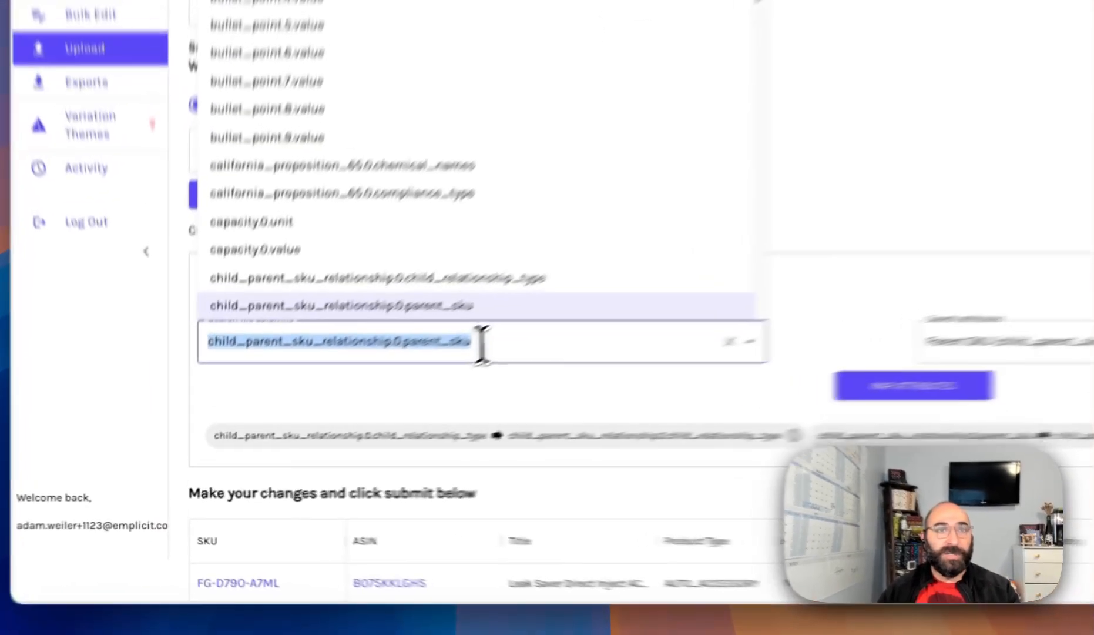
pyautogui.write('variat')
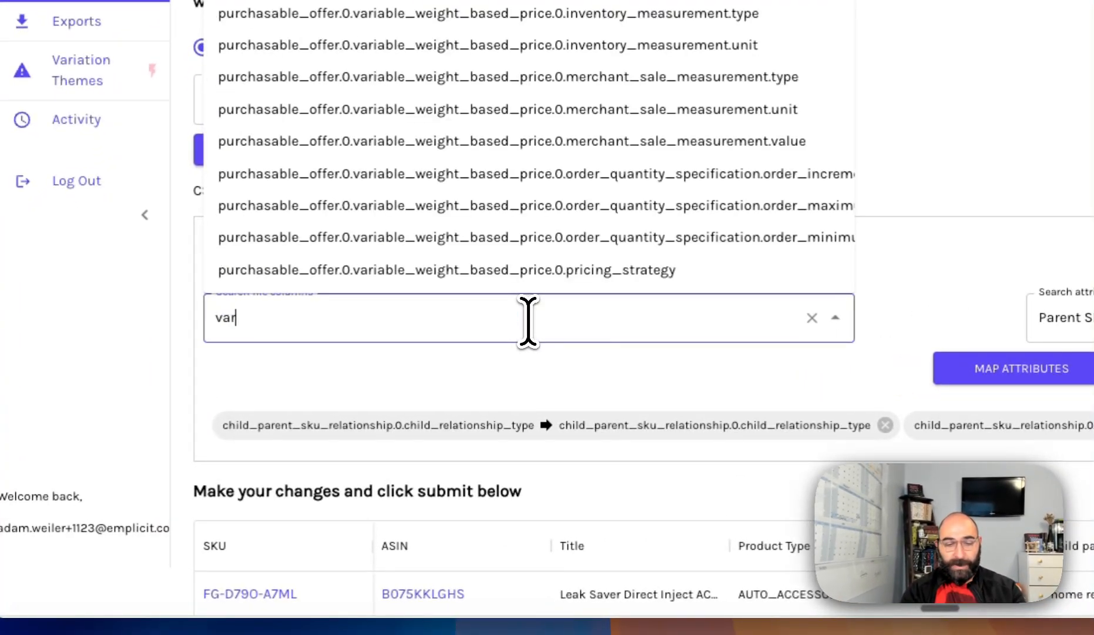
pyautogui.press('BackSpace')
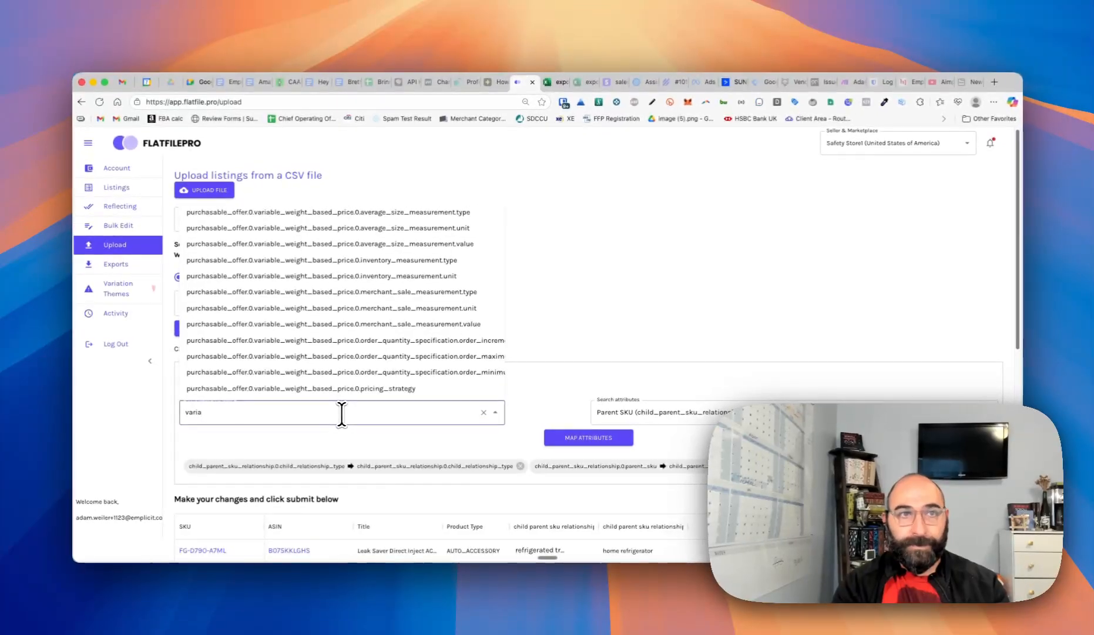
pyautogui.write('tio')
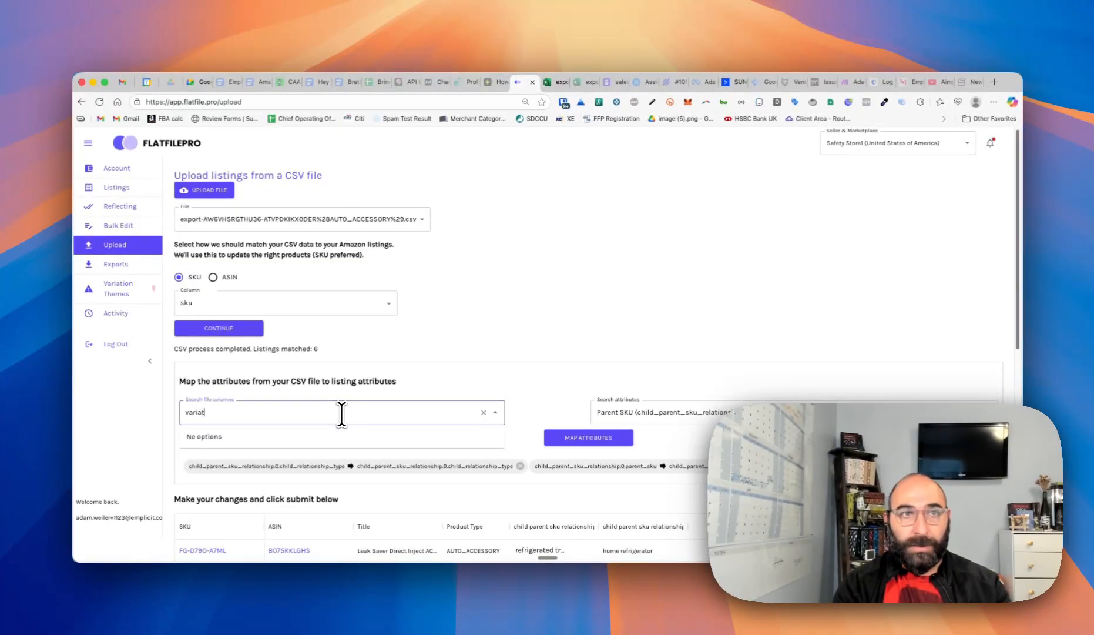
pyautogui.press('BackSpace')
pyautogui.press('BackSpace')
pyautogui.press('BackSpace')
pyautogui.press('BackSpace')
pyautogui.press('BackSpace')
pyautogui.press('BackSpace')
# Map the parentage_level.0.value file column to the Parentage Level listing attribute.
pyautogui.write('paren')
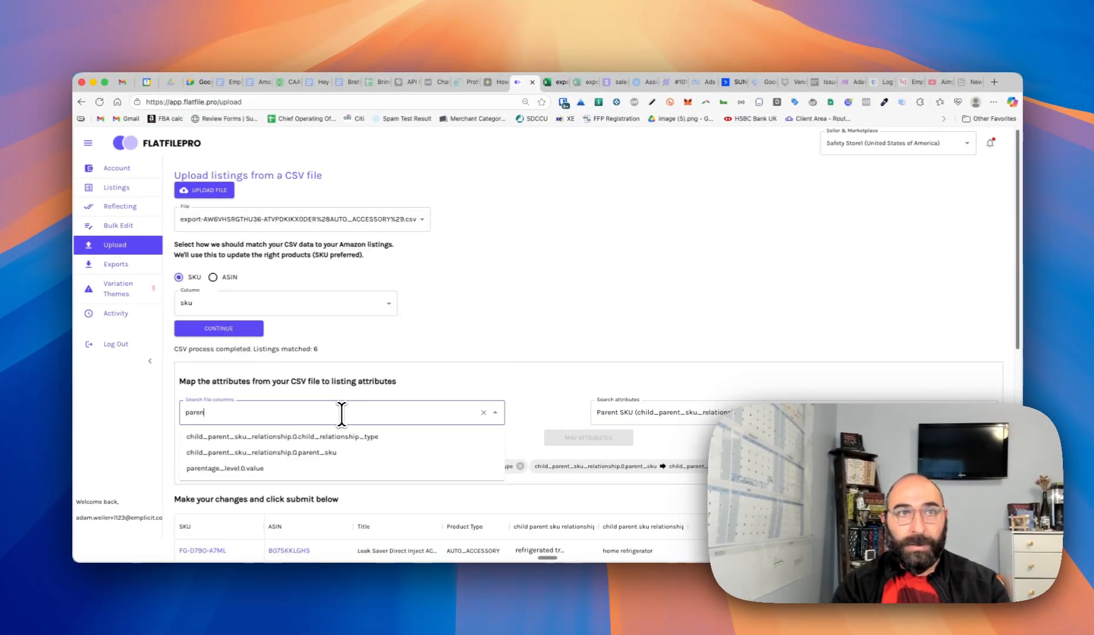
pyautogui.click(278, 471)
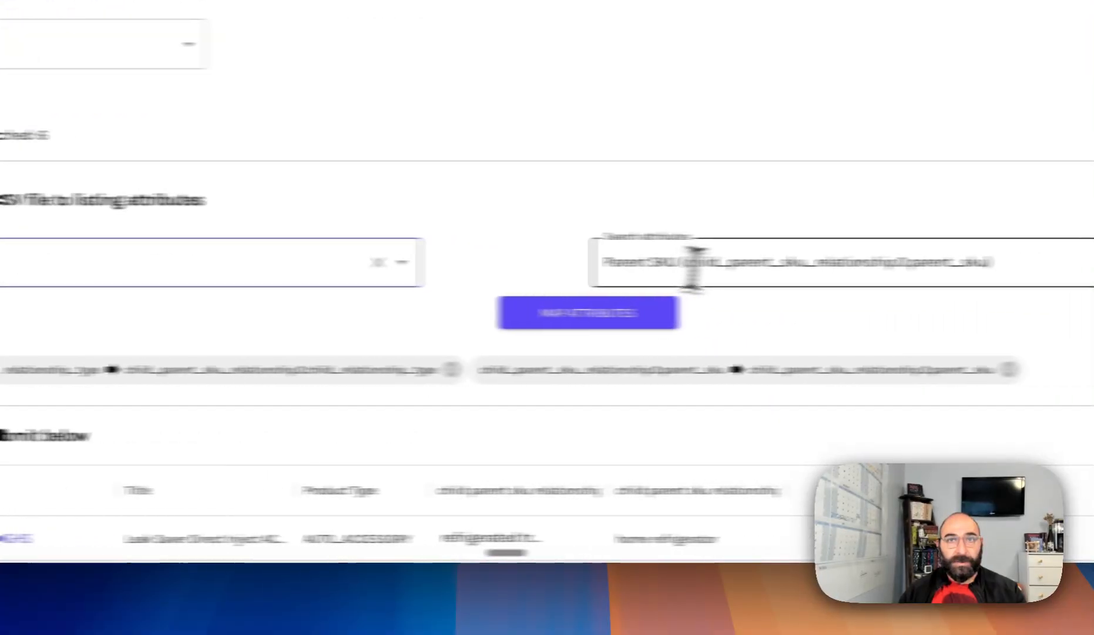
pyautogui.click(641, 414)
pyautogui.write('parent')
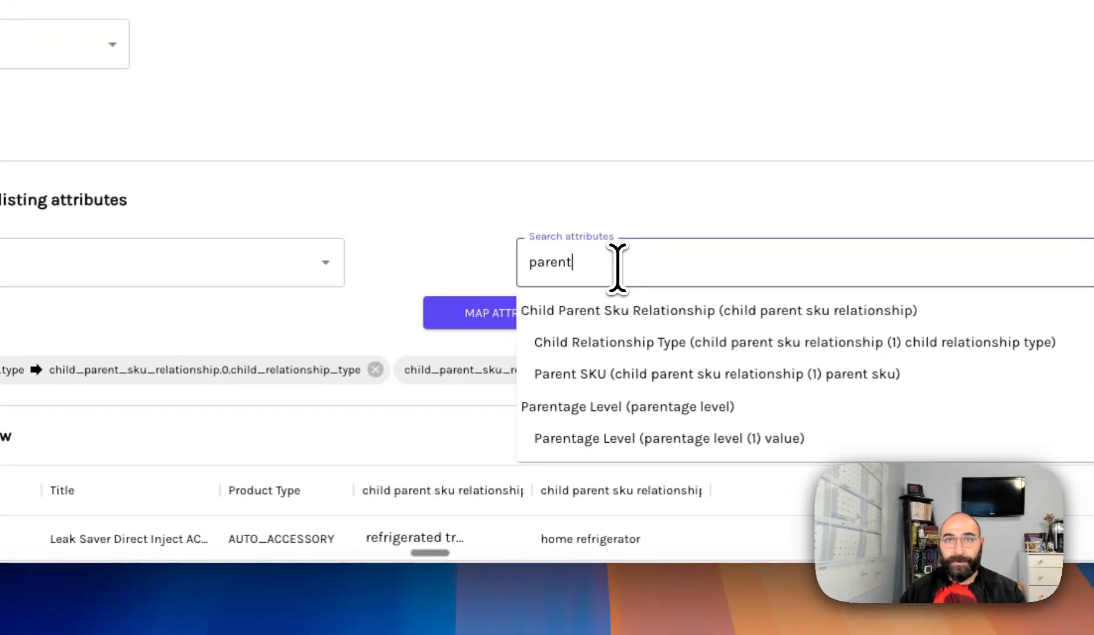
pyautogui.click(752, 438)
pyautogui.click(509, 311)
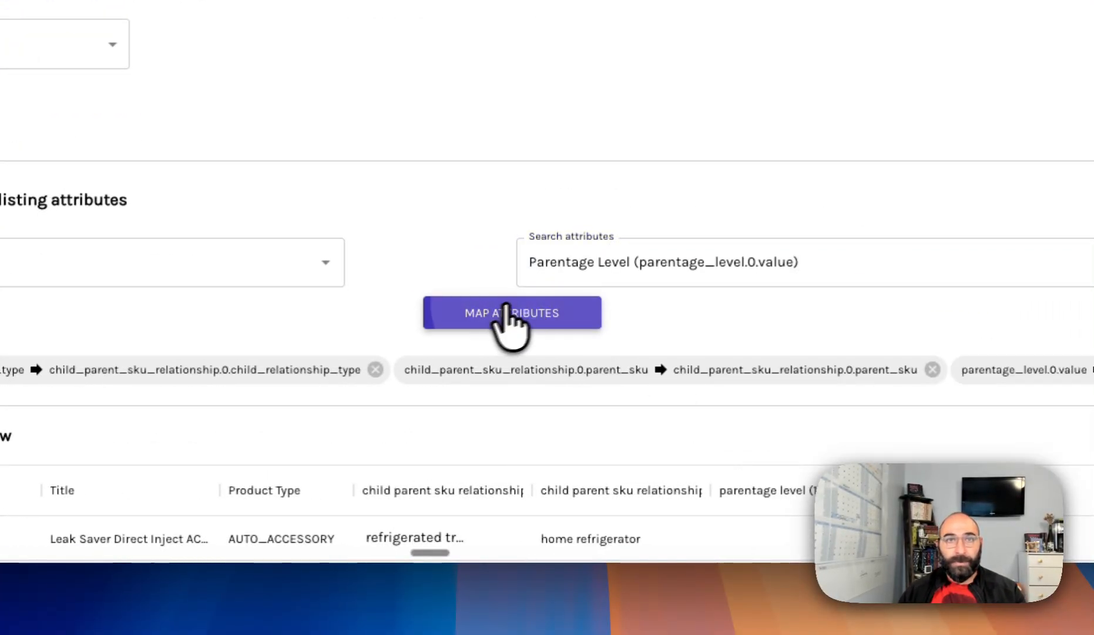
# Try editing the parent SKU cells in the changes table, adding and removing test text for listing LS-05UV-6P-REG.
pyautogui.scroll(-7, 177, 295)
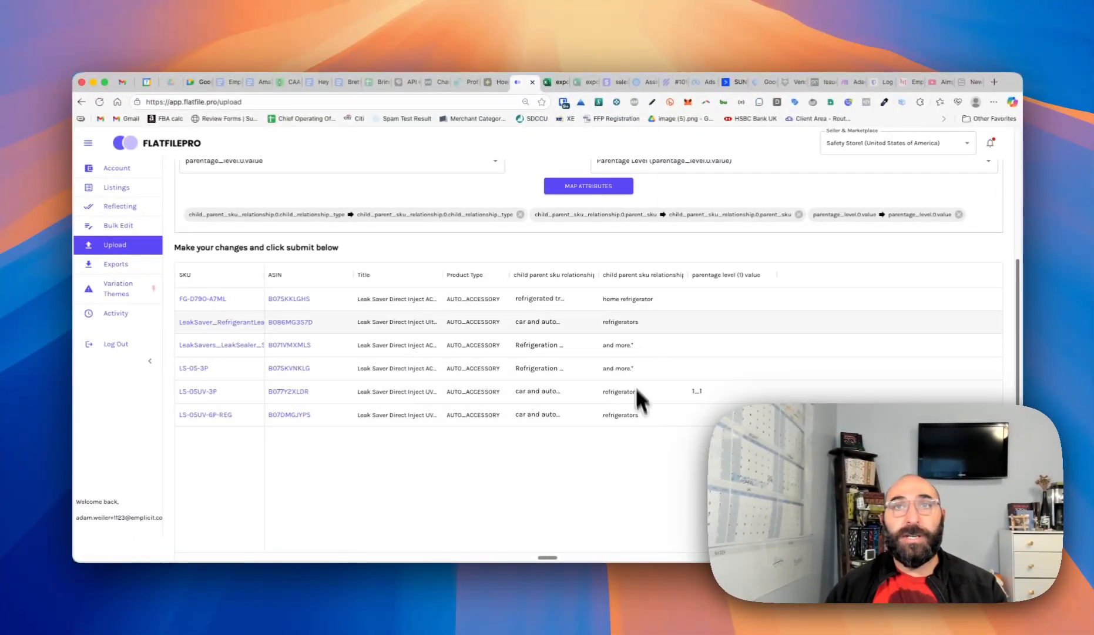
pyautogui.click(711, 303)
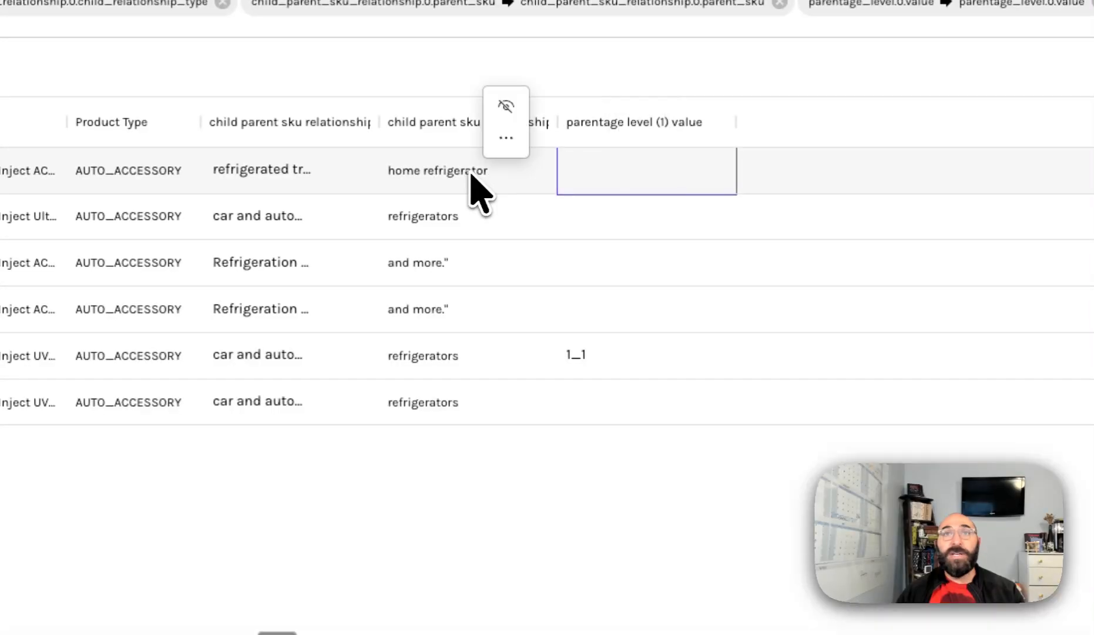
pyautogui.doubleClick(516, 172)
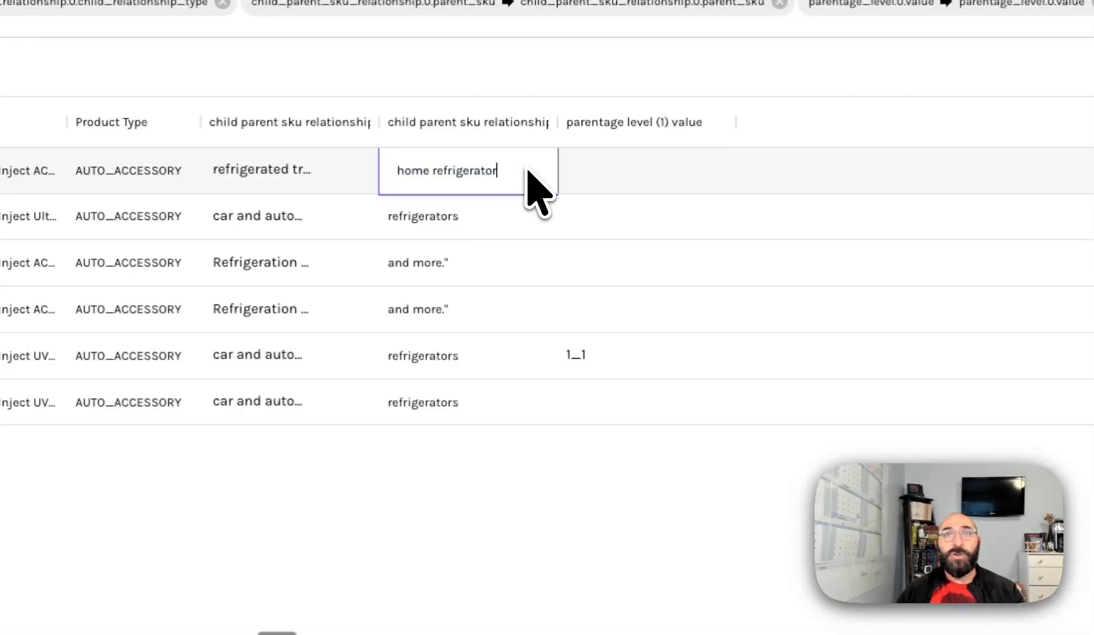
pyautogui.click(471, 360)
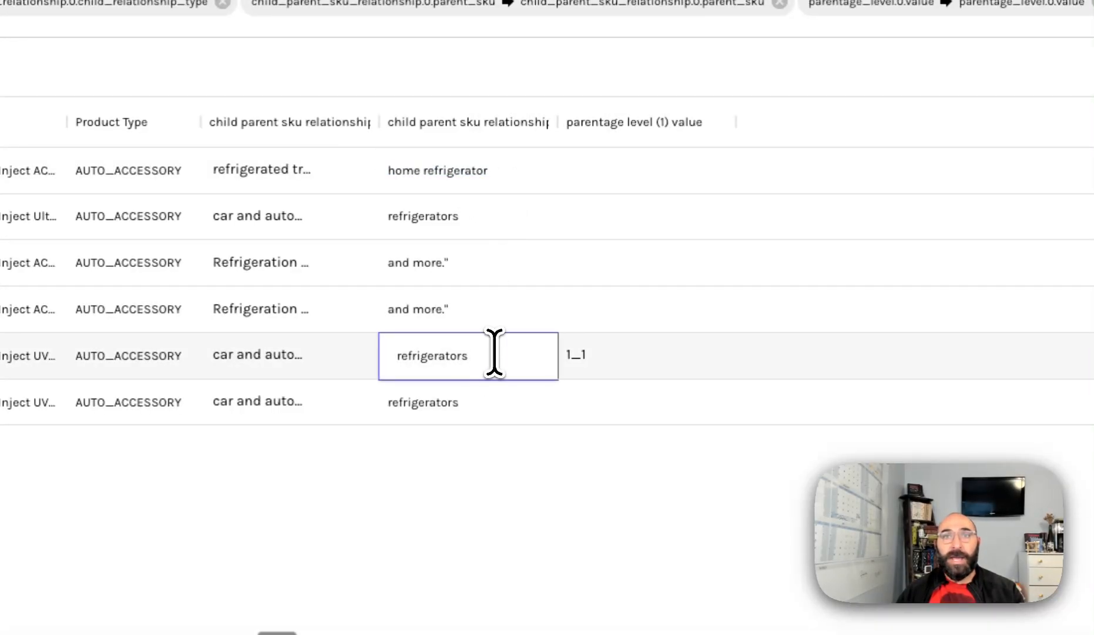
pyautogui.click(468, 405)
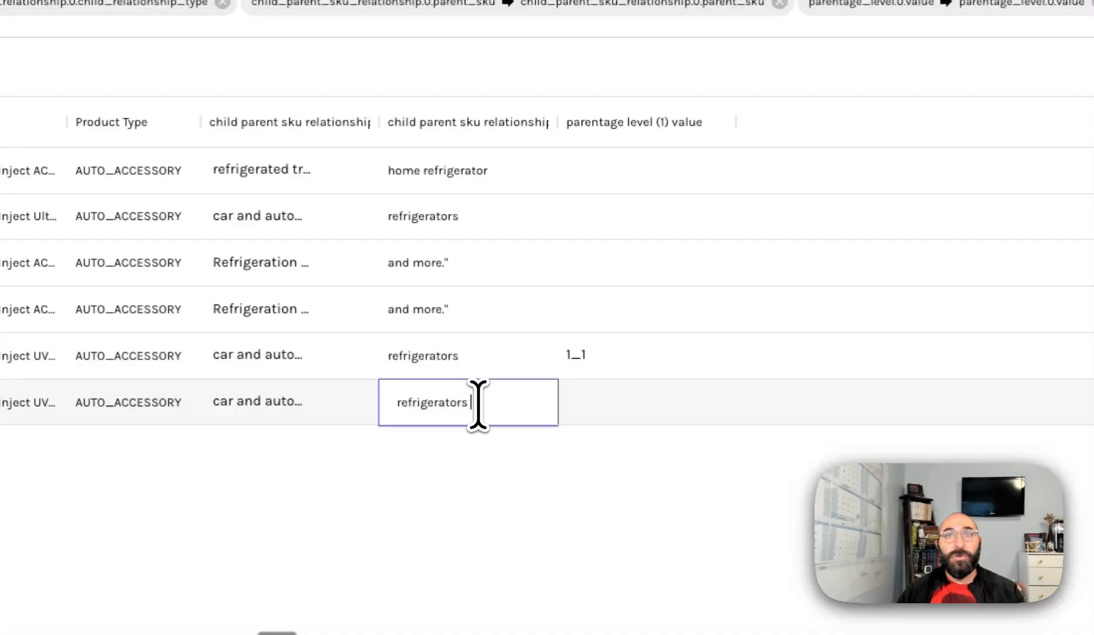
pyautogui.write('df')
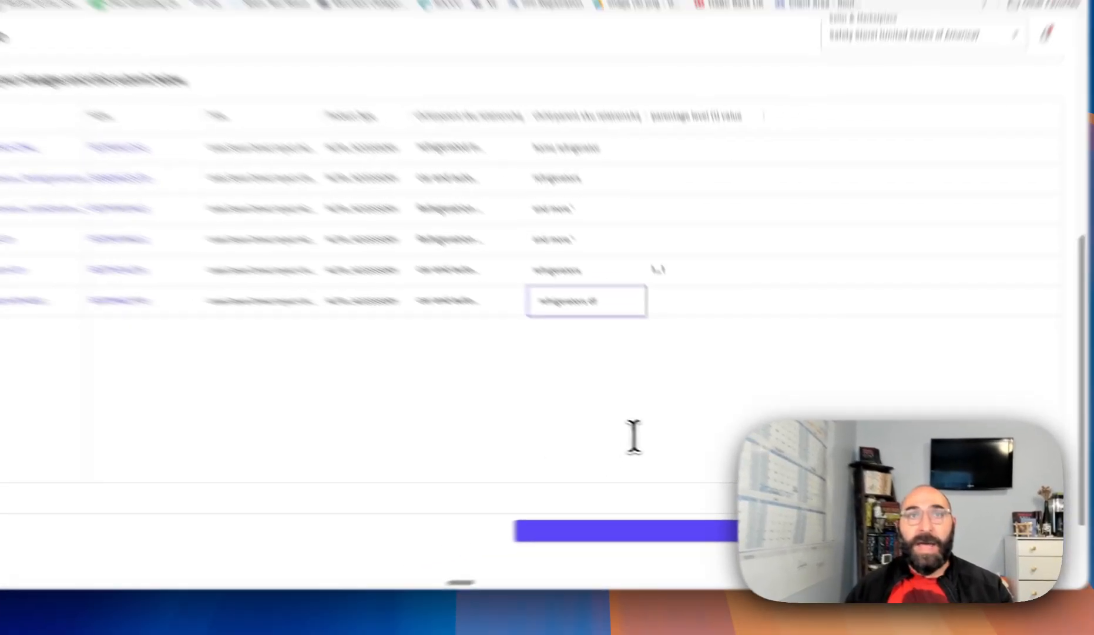
pyautogui.press('BackSpace')
pyautogui.press('BackSpace')
pyautogui.press('BackSpace')
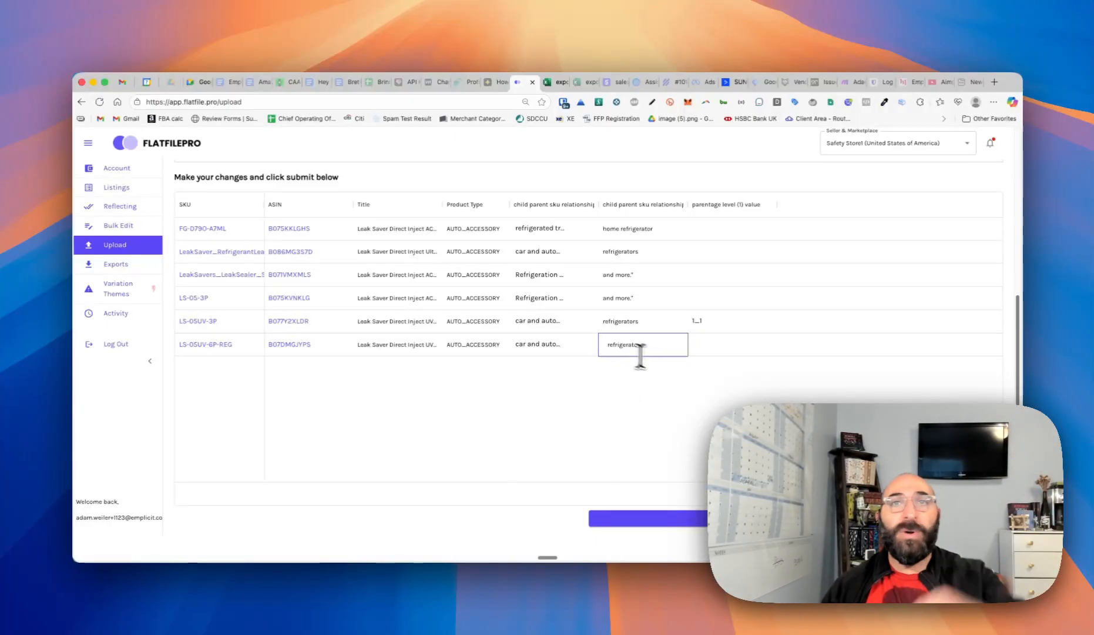
# Open the child relationship type cells of the first three listings to check their available options.
pyautogui.click(549, 275)
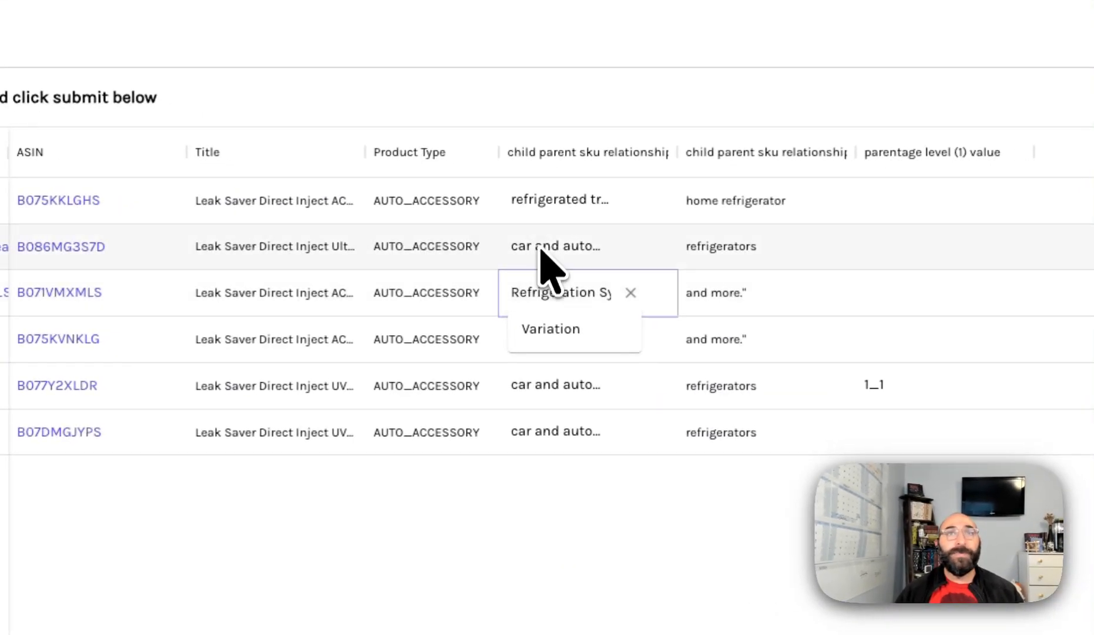
pyautogui.click(530, 251)
pyautogui.click(541, 199)
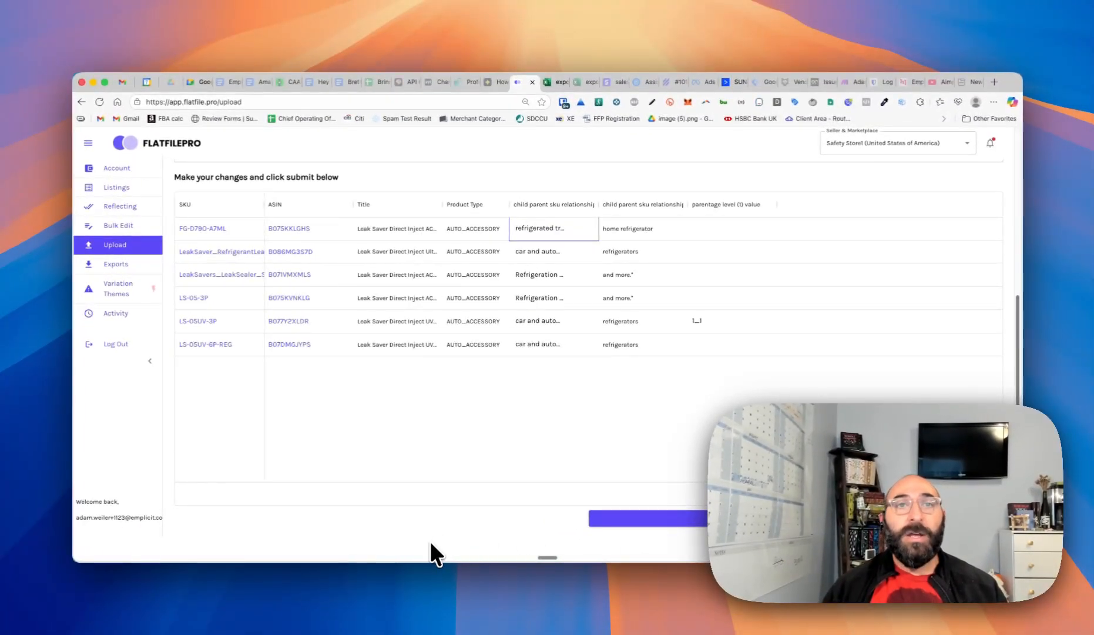
# Open the global activity log and examine the variation update, live Amazon update and older bulk update entries.
pyautogui.click(112, 313)
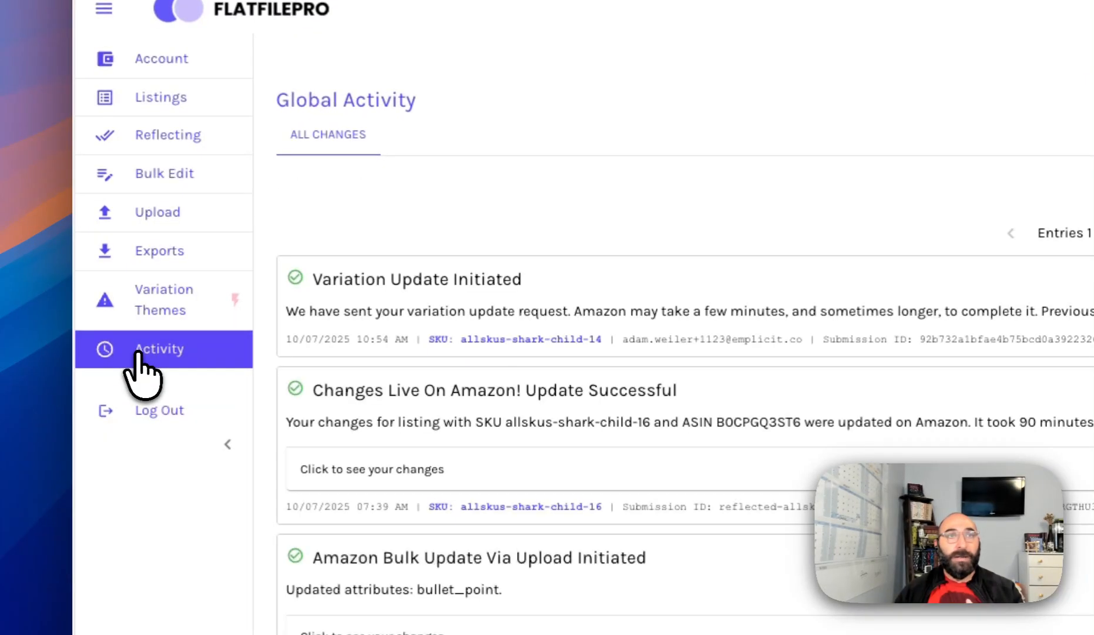
pyautogui.moveTo(312, 309); pyautogui.dragTo(624, 285)
pyautogui.click(603, 311)
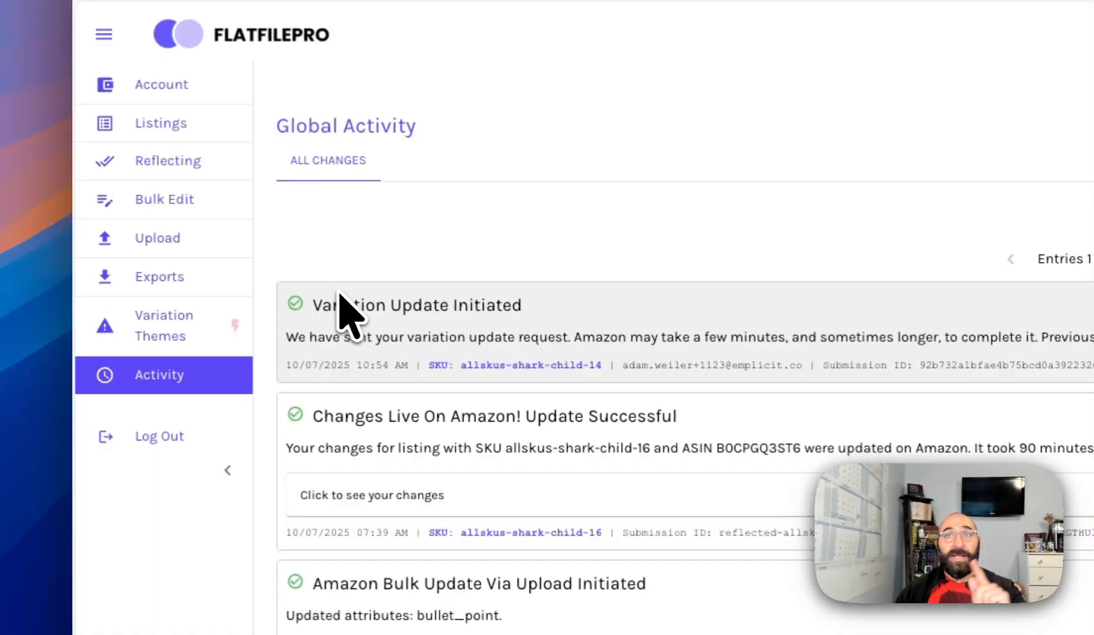
pyautogui.moveTo(313, 306); pyautogui.dragTo(654, 344)
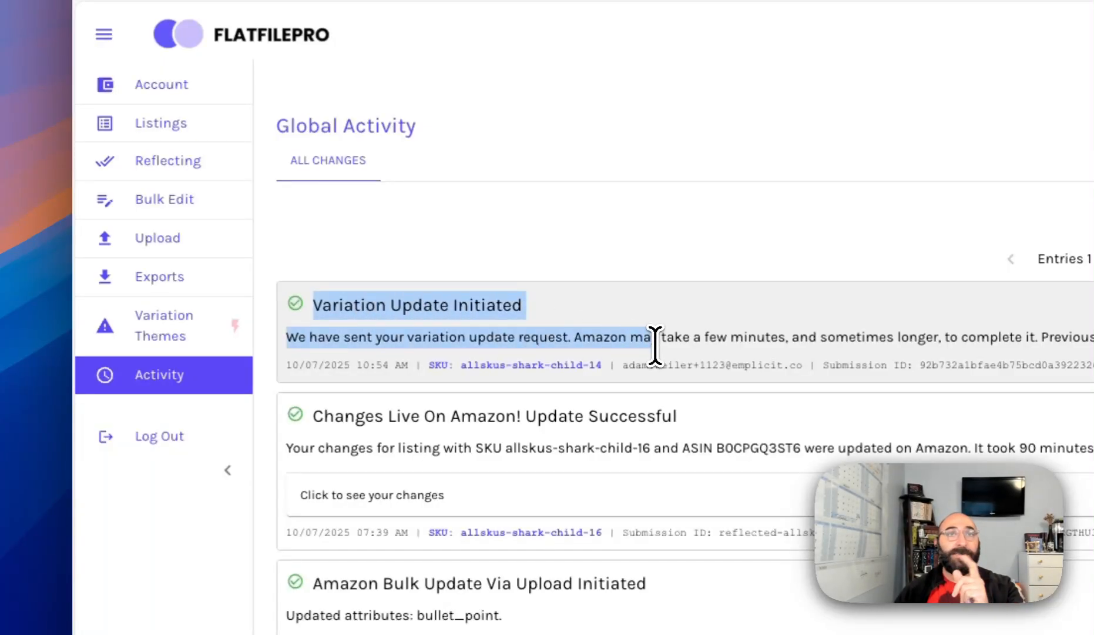
pyautogui.click(586, 357)
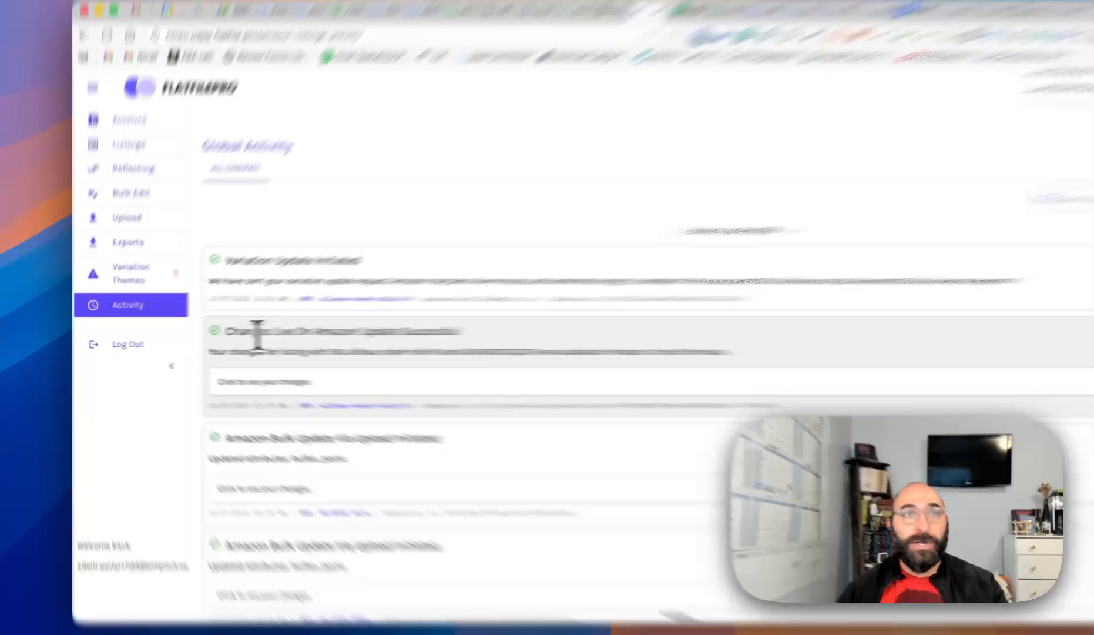
pyautogui.moveTo(213, 333); pyautogui.dragTo(338, 333)
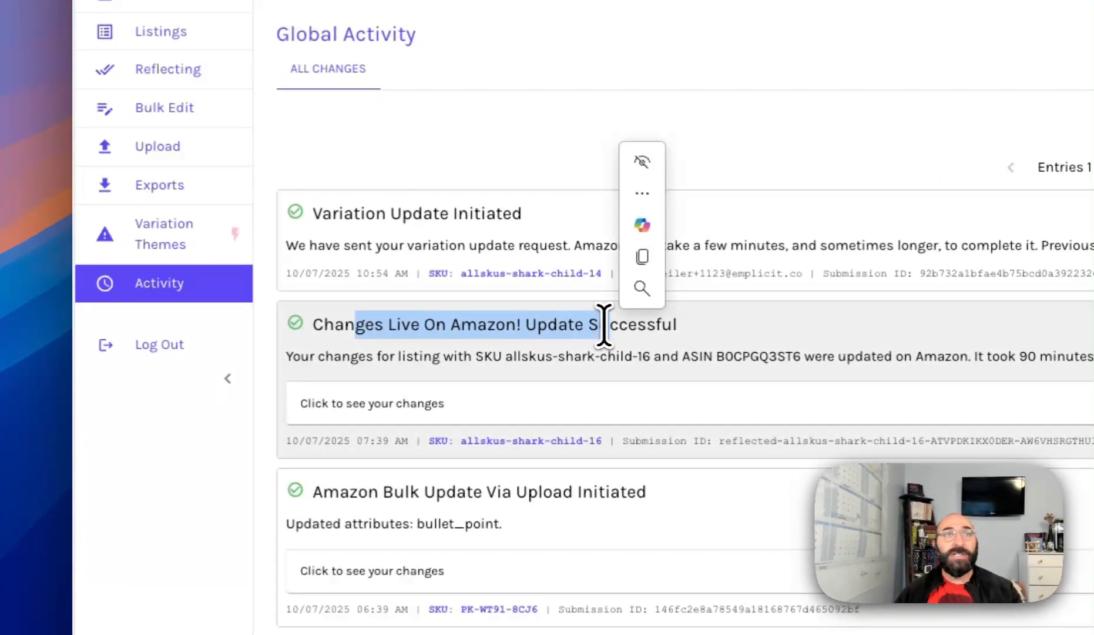
pyautogui.click(433, 320)
pyautogui.moveTo(575, 324); pyautogui.dragTo(659, 324)
pyautogui.click(551, 332)
pyautogui.scroll(-4, 623, 314)
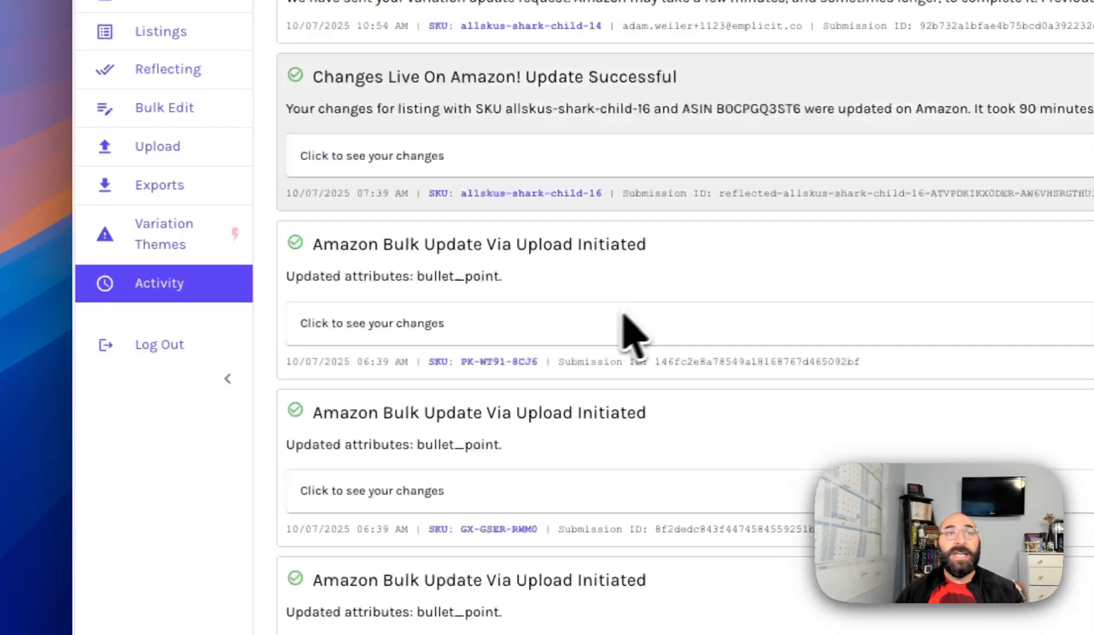
pyautogui.scroll(-20, 624, 317)
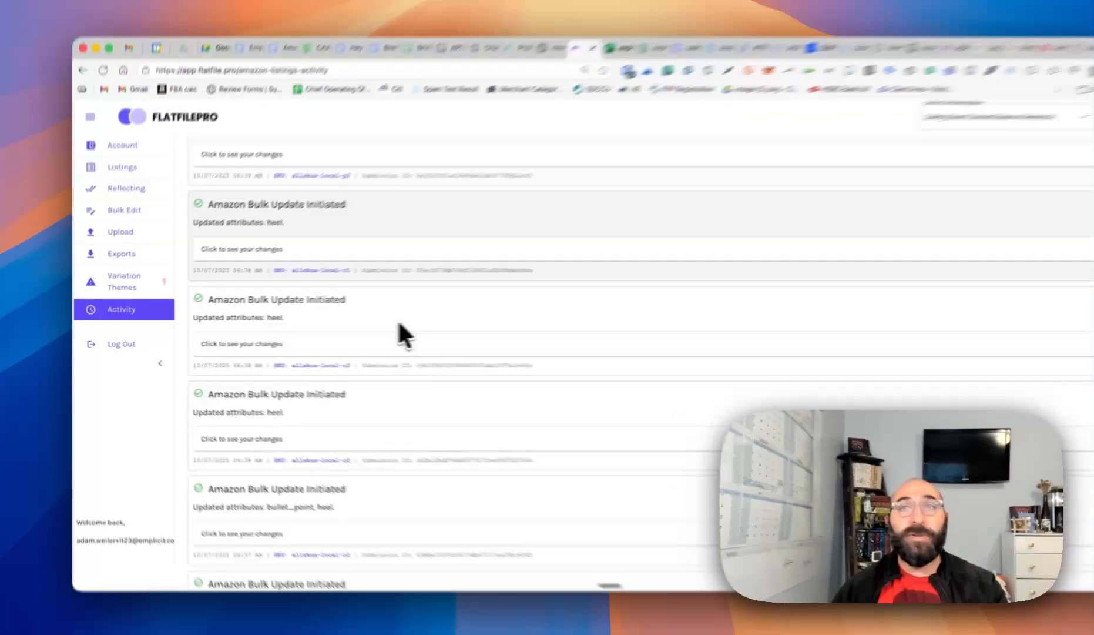
# Go to the second page of activity entries and read the "Amazon Didn't Apply Your Changes" entry for SKU allskus-shark-child-14.
pyautogui.scroll(-15, 651, 310)
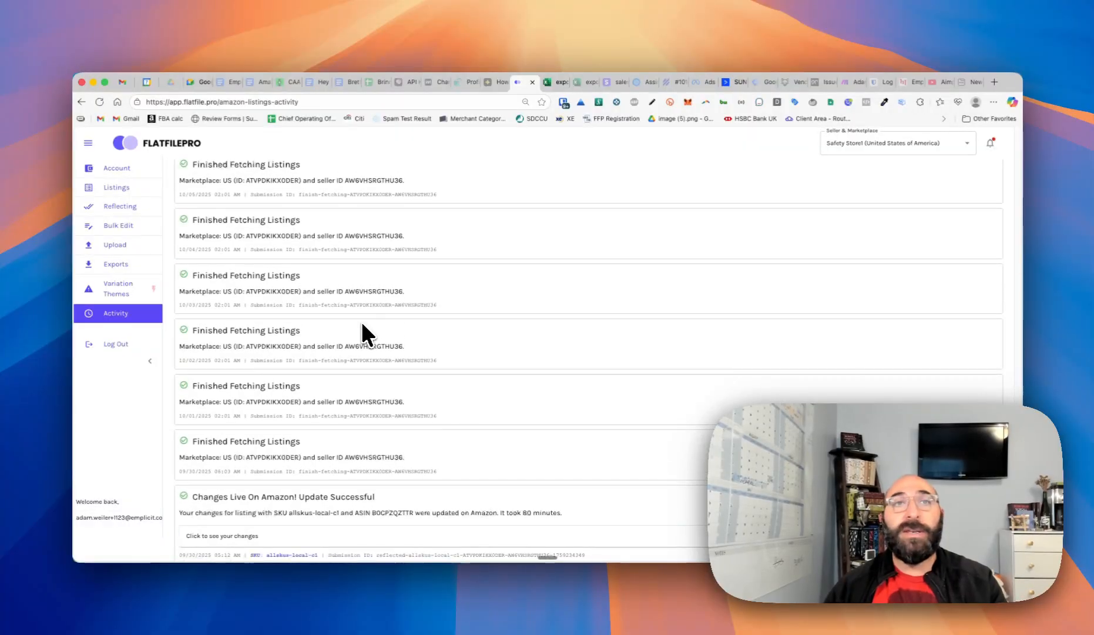
pyautogui.scroll(-15, 363, 324)
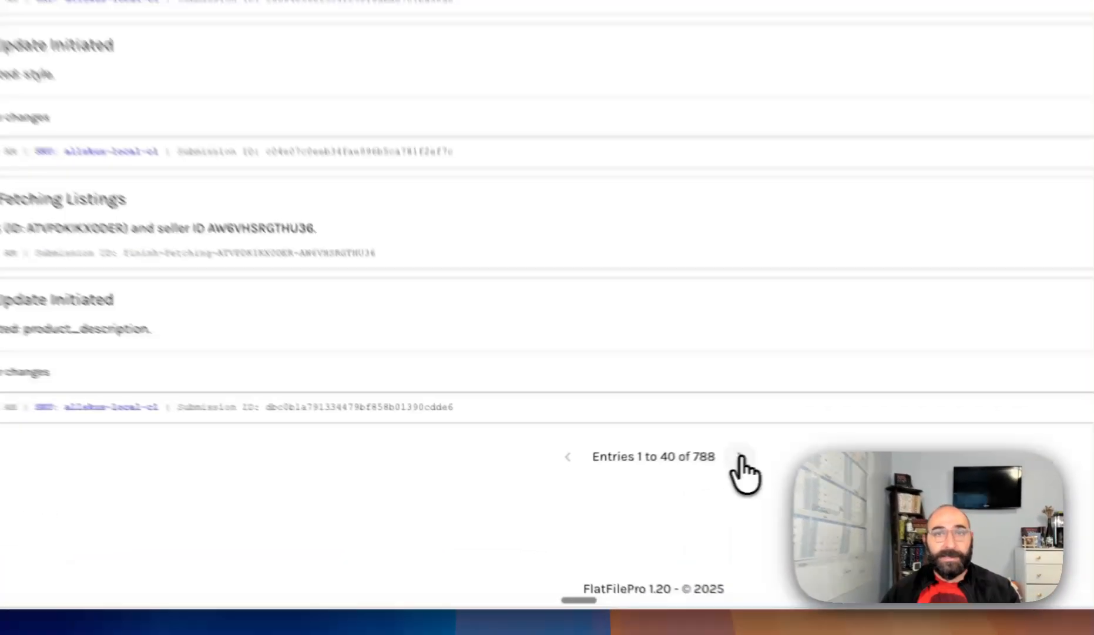
pyautogui.click(636, 479)
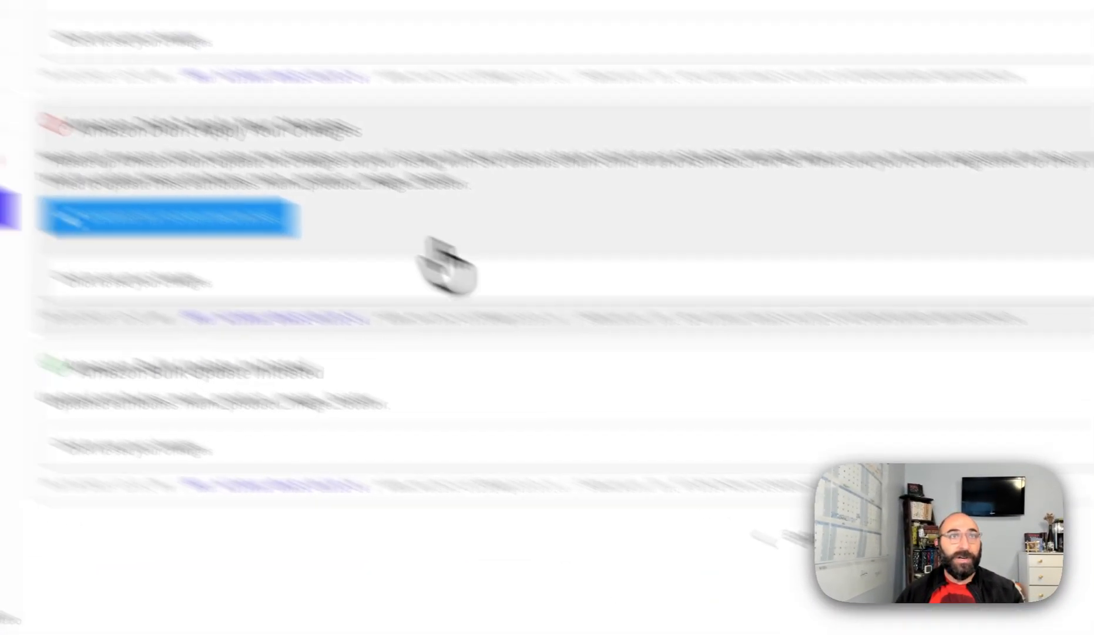
pyautogui.moveTo(91, 130); pyautogui.dragTo(287, 154)
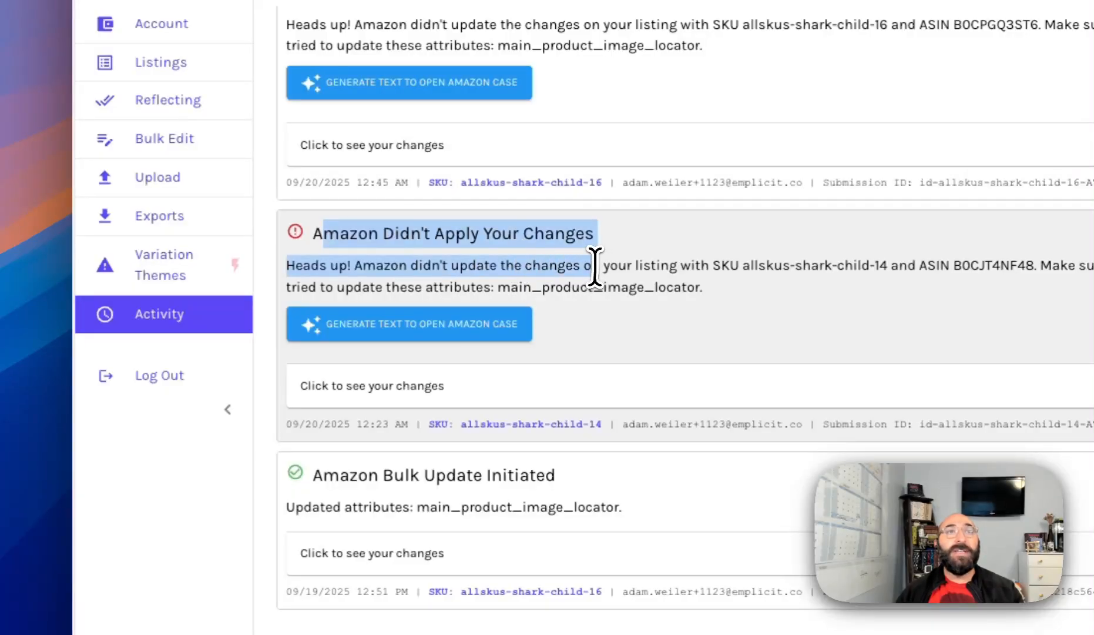
pyautogui.click(432, 273)
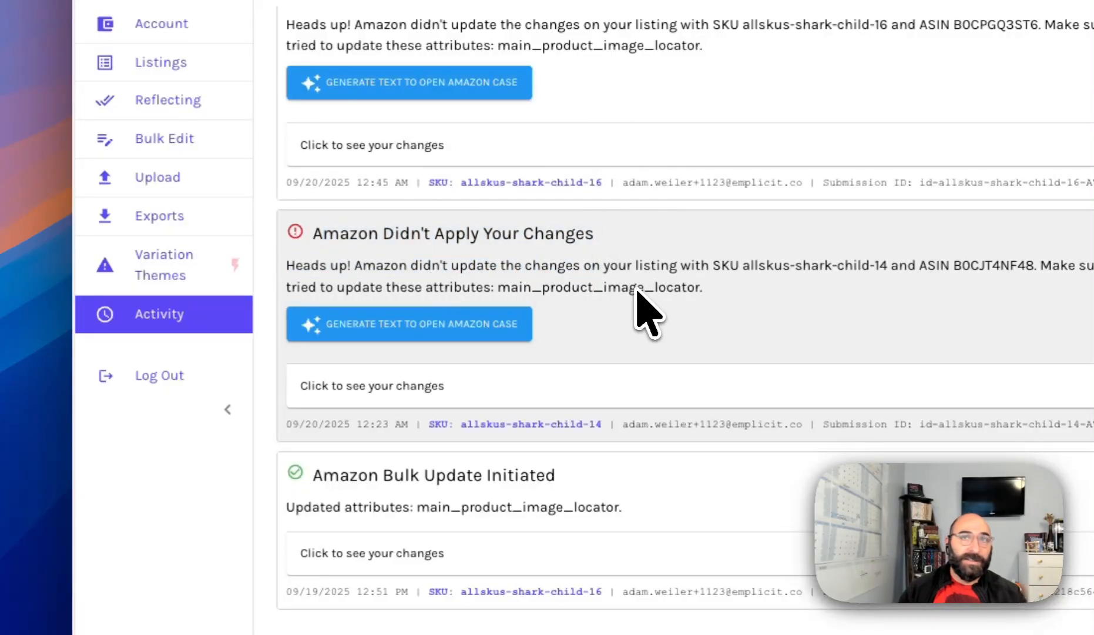
# Review the requested image change in the failed allskus-shark-child-14 entry and open its Amazon case text generator, then close both.
pyautogui.click(456, 385)
pyautogui.click(441, 389)
pyautogui.click(415, 326)
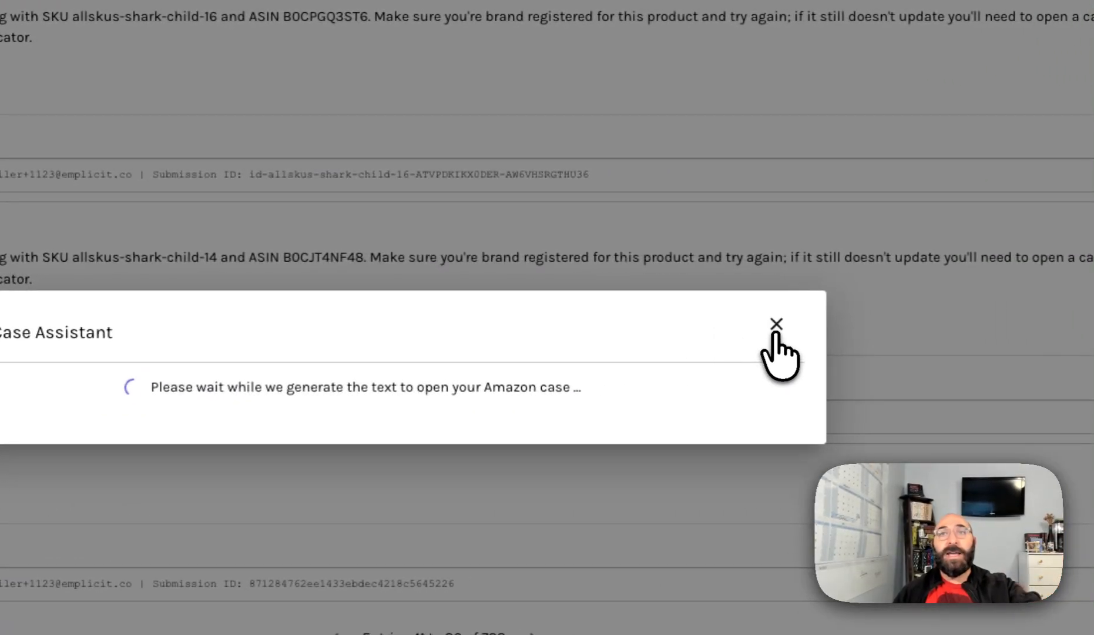
pyautogui.click(776, 325)
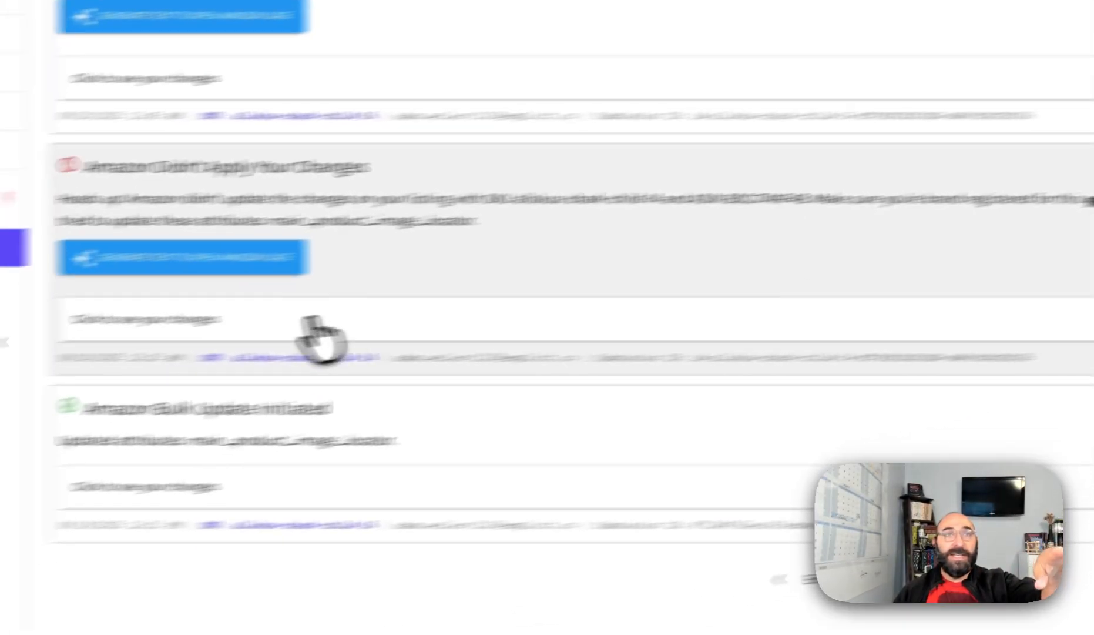
pyautogui.click(317, 333)
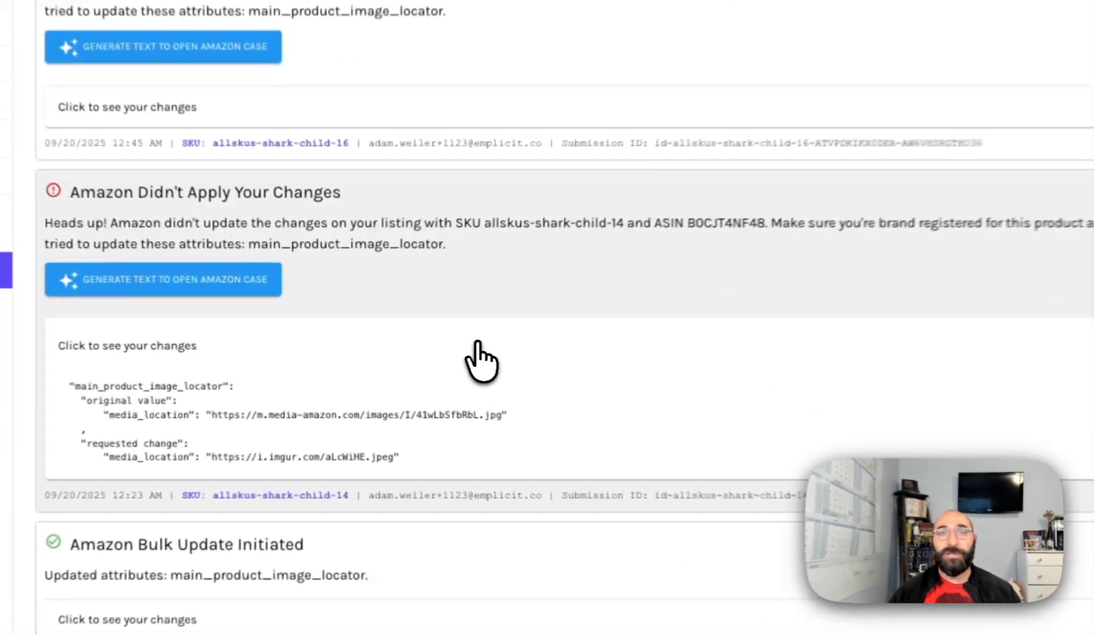
pyautogui.click(478, 345)
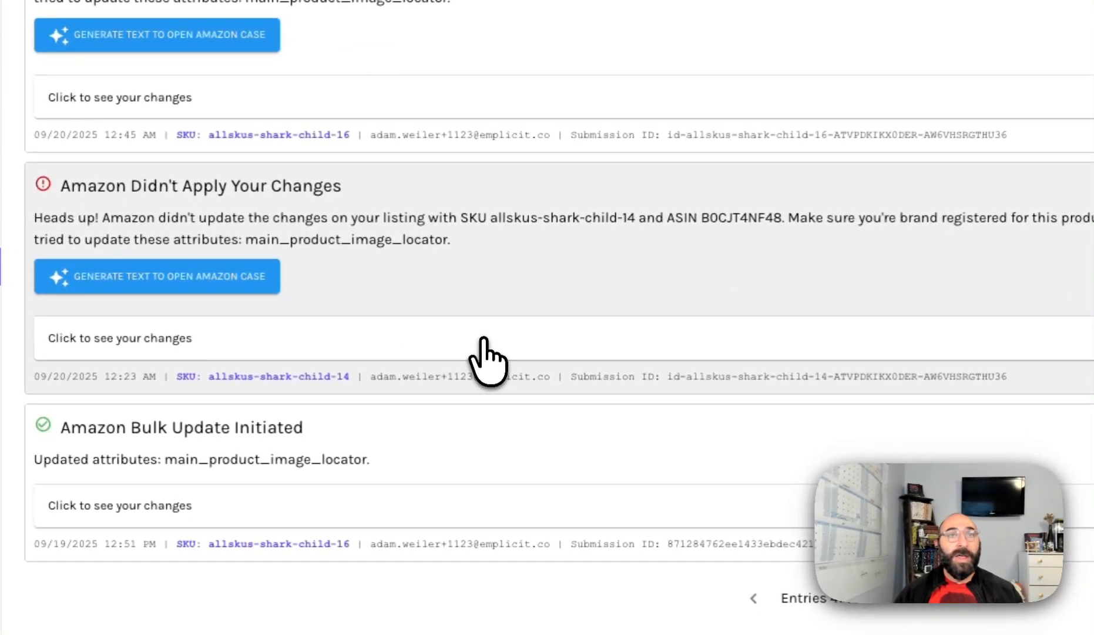